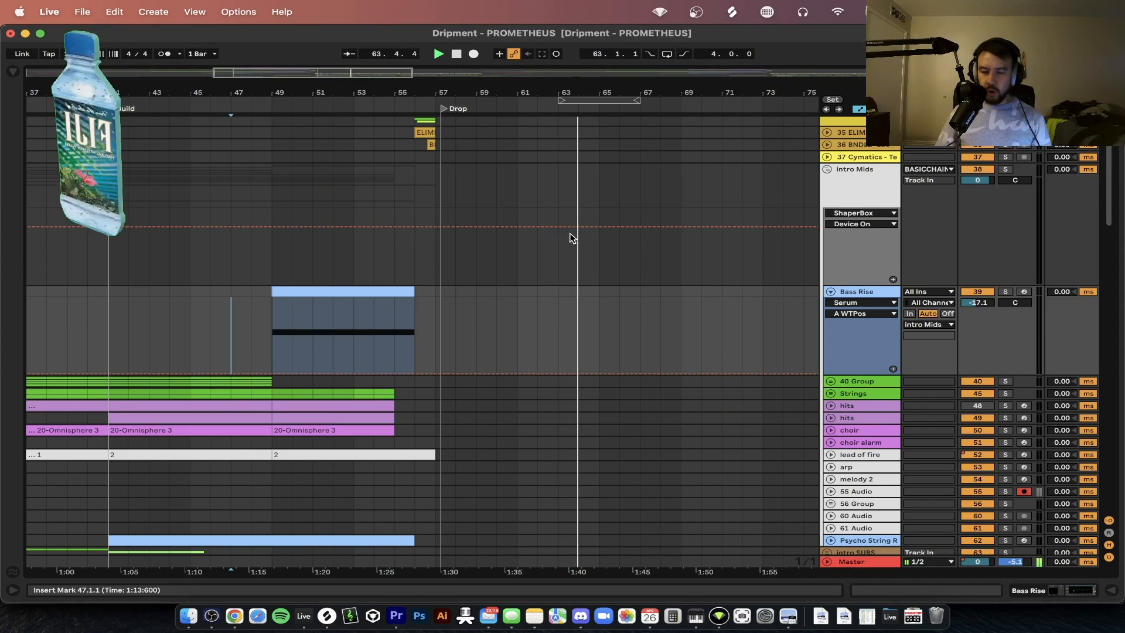
Solo the Bass Rise track and open the Serum synth window from its device chain
{"action": "scroll", "coordinate": [571, 237], "scroll_direction": "down", "scroll_amount": 15}
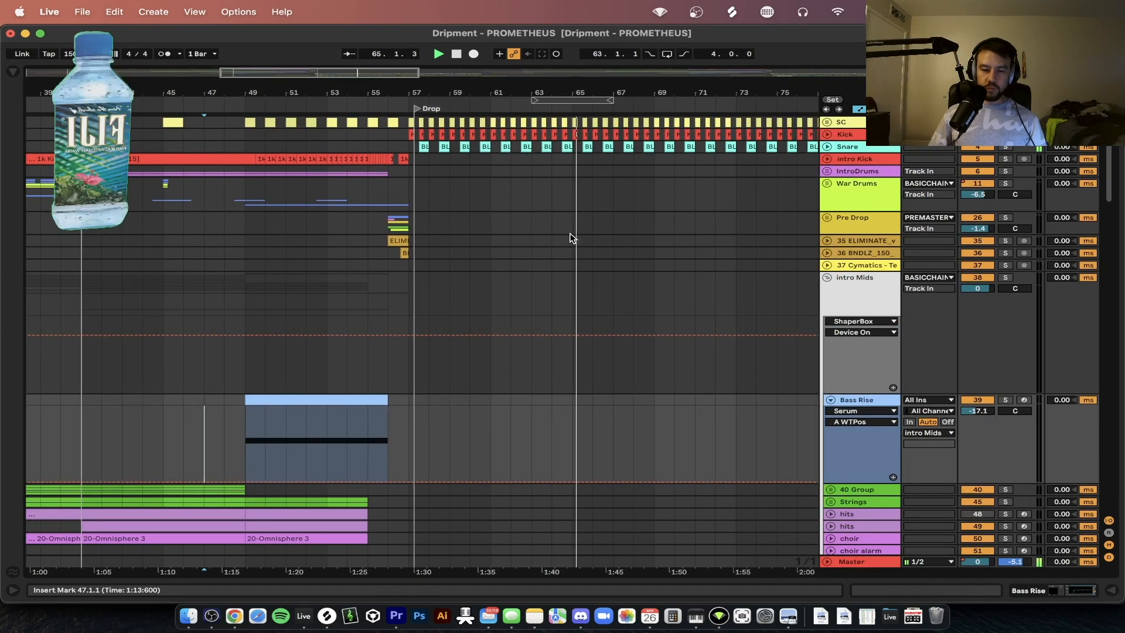
{"action": "scroll", "coordinate": [571, 237], "scroll_direction": "up", "scroll_amount": 5}
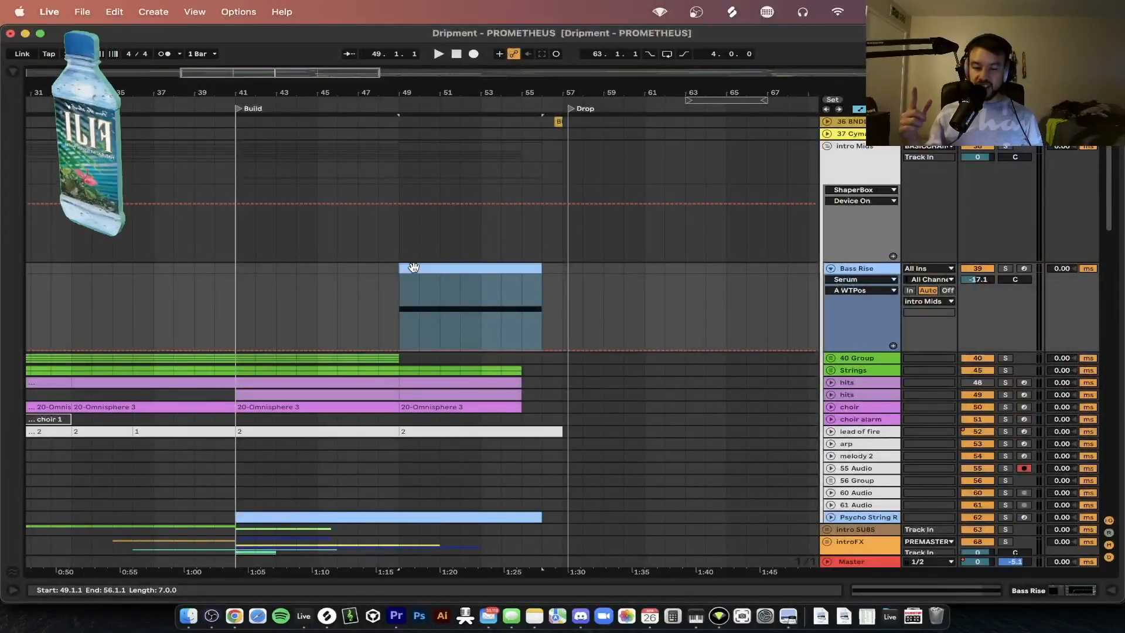
{"action": "left_click", "coordinate": [1005, 268]}
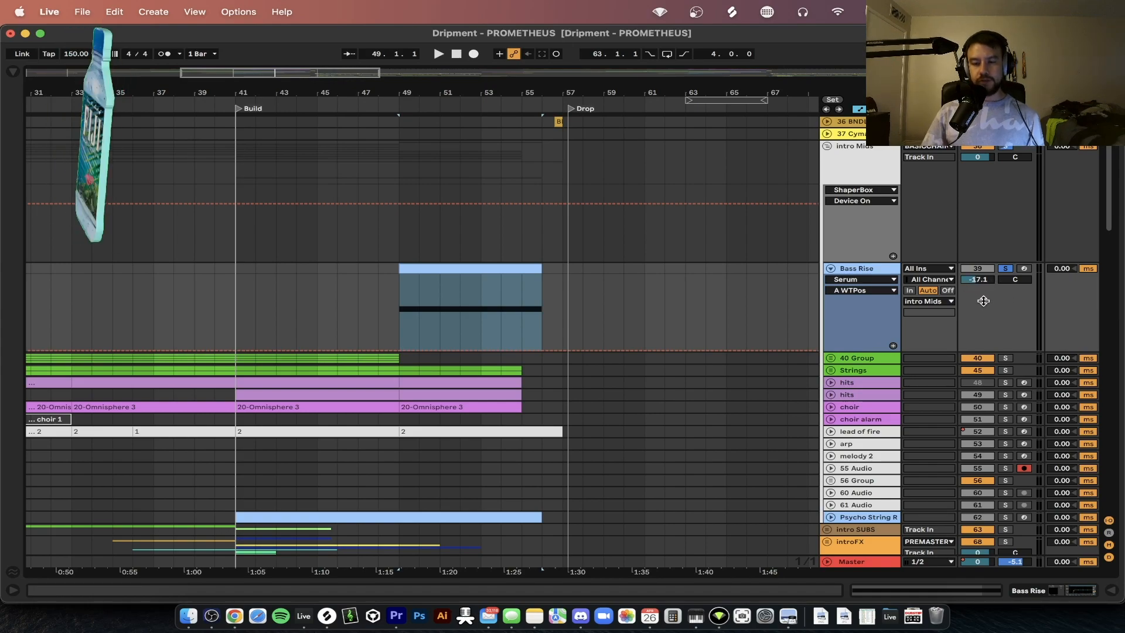
{"action": "double_click", "coordinate": [856, 269]}
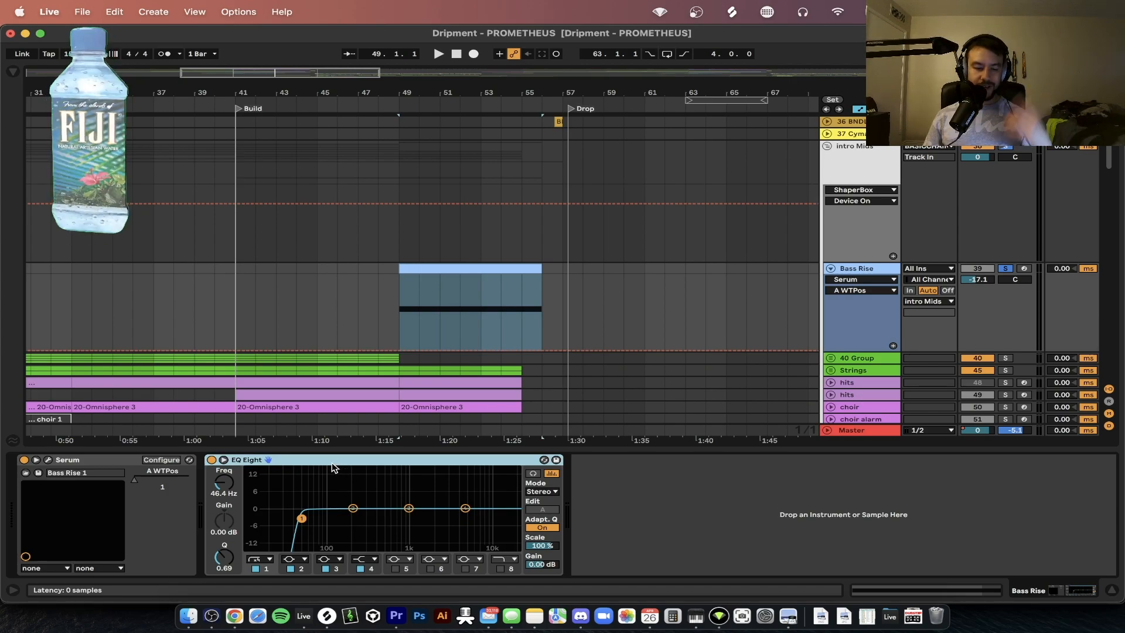
{"action": "left_click", "coordinate": [50, 462]}
{"action": "left_click_drag", "start_coordinate": [389, 116], "coordinate": [422, 24]}
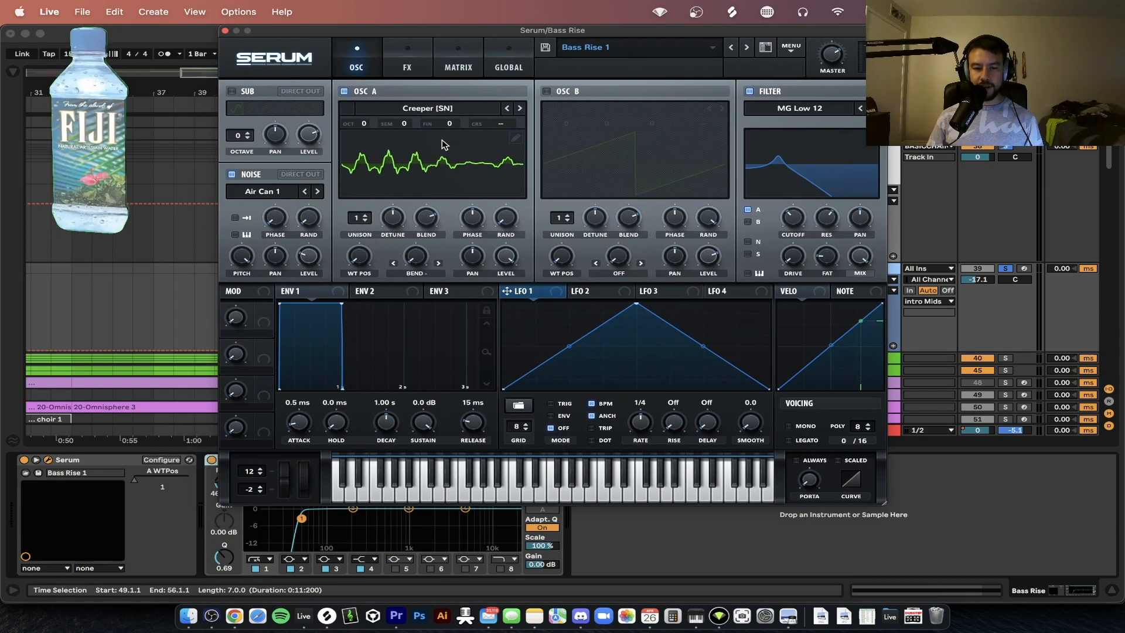
Choose the Creeper [SN] wavetable from the Spectral category for oscillator A
{"action": "left_click", "coordinate": [434, 118]}
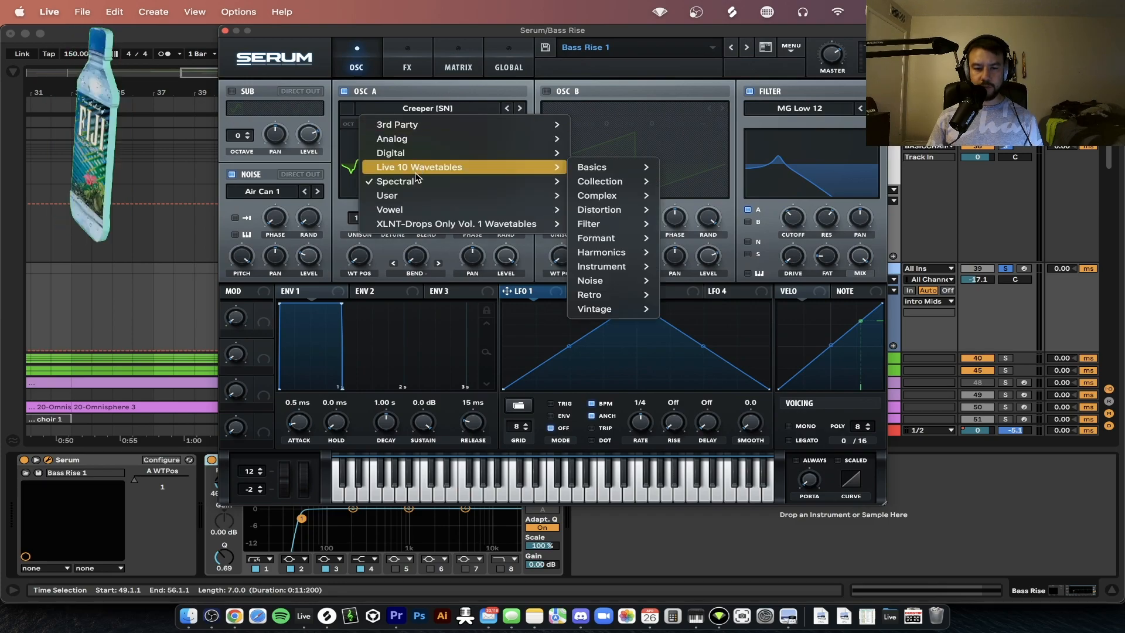
{"action": "mouse_move", "coordinate": [413, 182]}
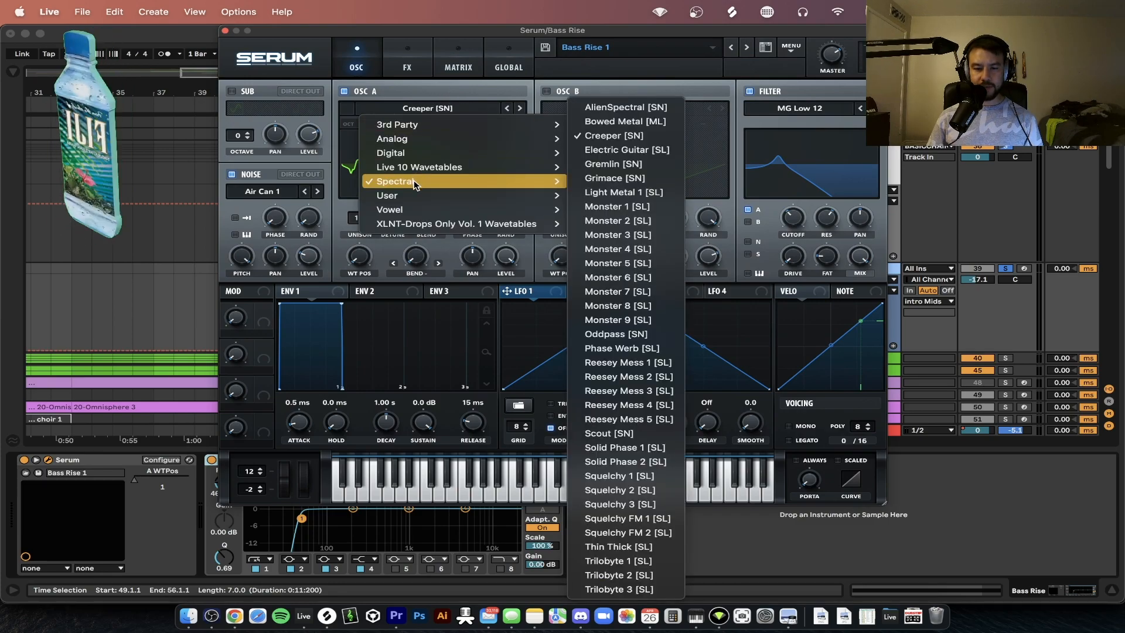
{"action": "left_click", "coordinate": [657, 136]}
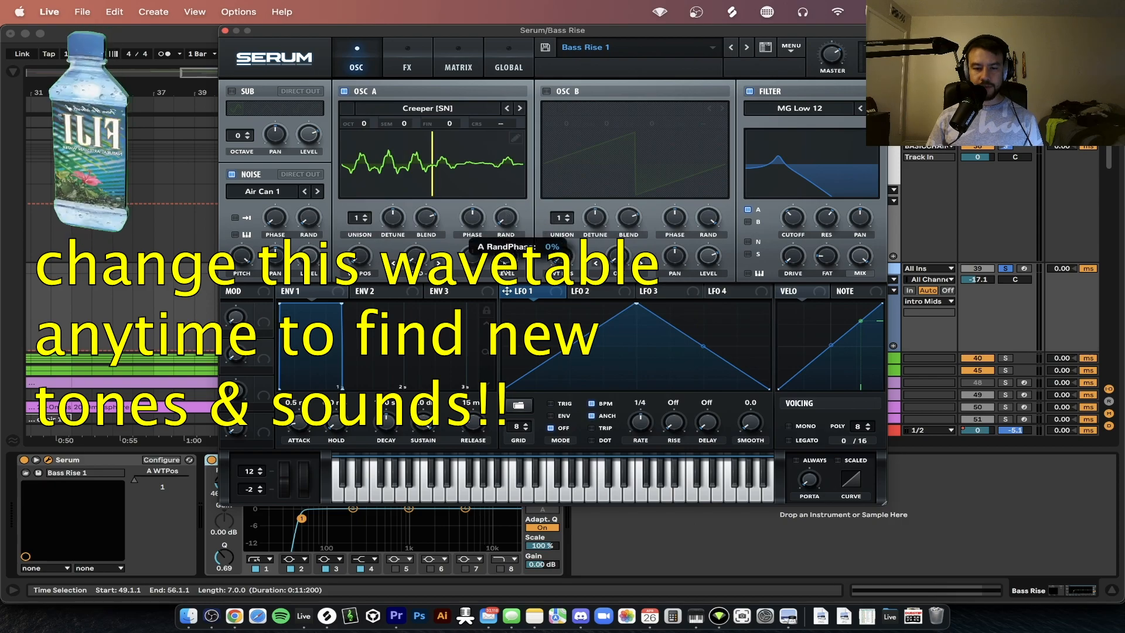
Review Serum's filter type and its resonance and fat settings, leaving the MG Low 12 filter selected
{"action": "left_click", "coordinate": [798, 110]}
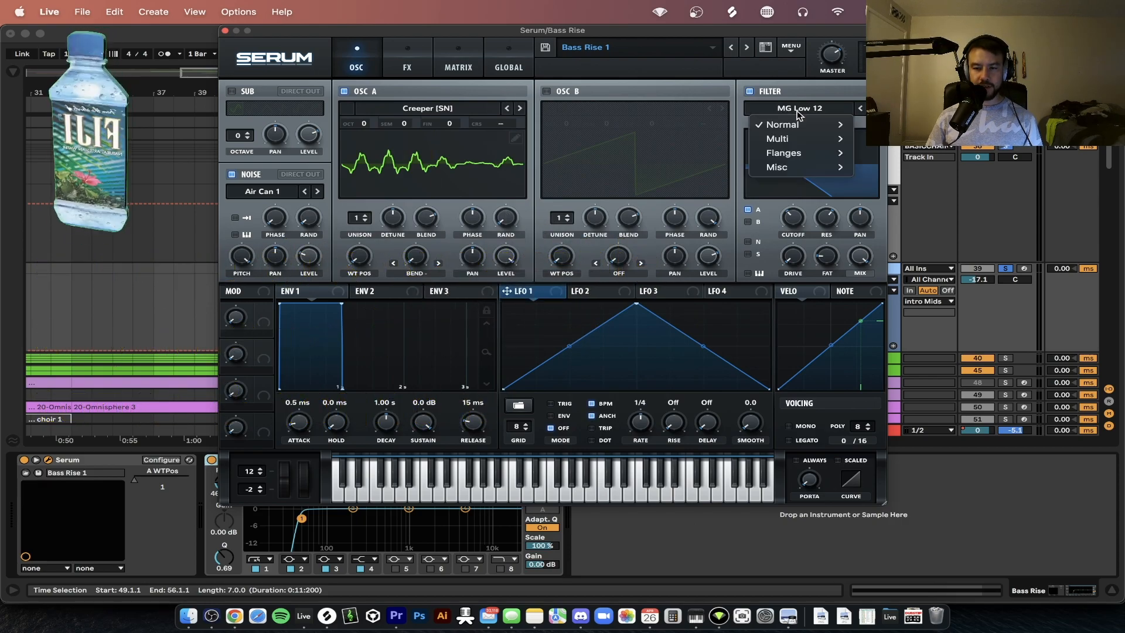
{"action": "mouse_move", "coordinate": [799, 126]}
{"action": "left_click", "coordinate": [826, 85]}
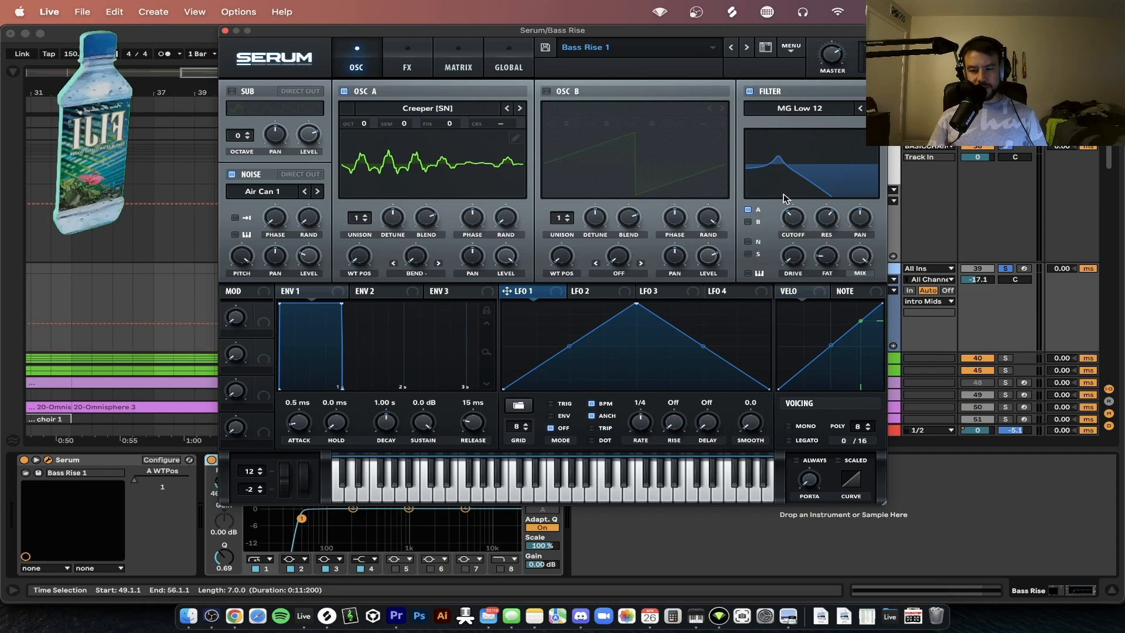
{"action": "mouse_move", "coordinate": [822, 221]}
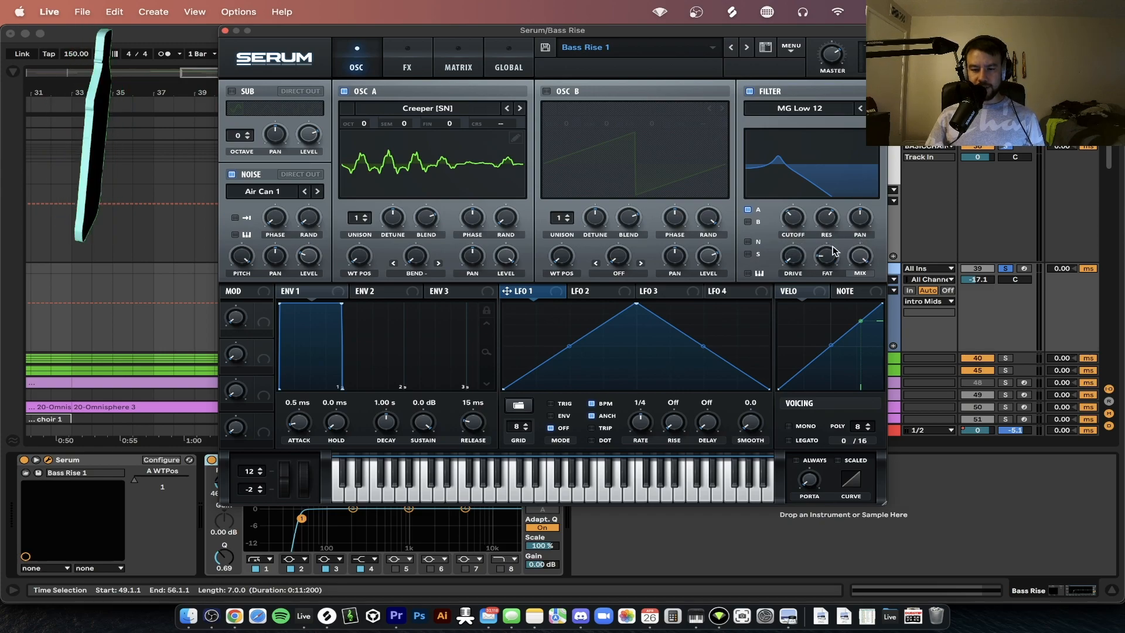
{"action": "mouse_move", "coordinate": [831, 258]}
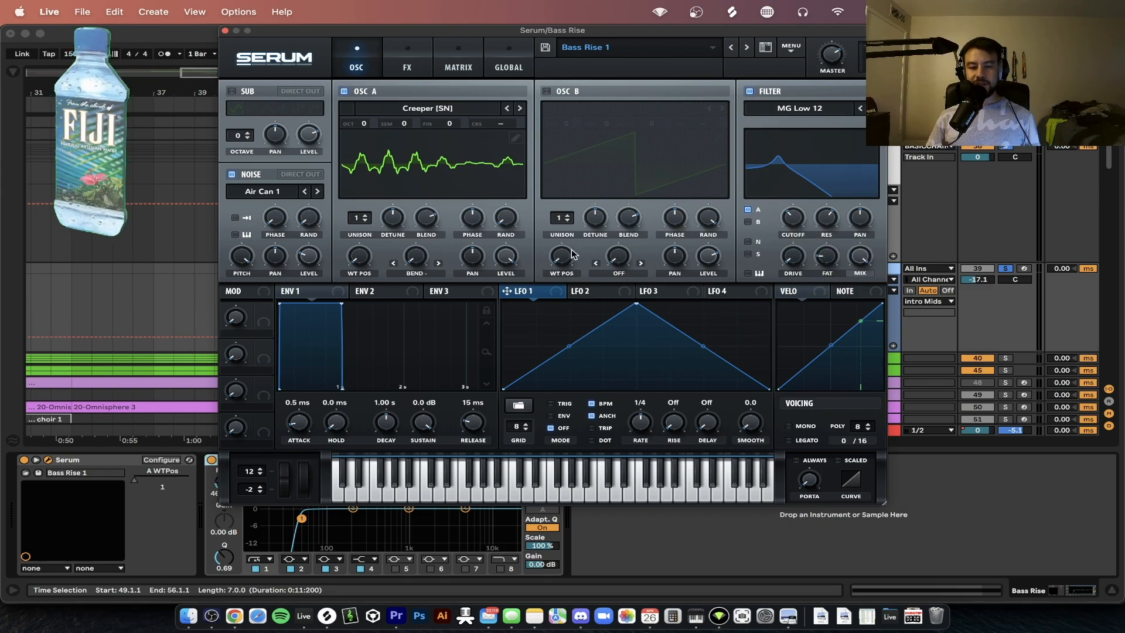
{"action": "mouse_move", "coordinate": [572, 253]}
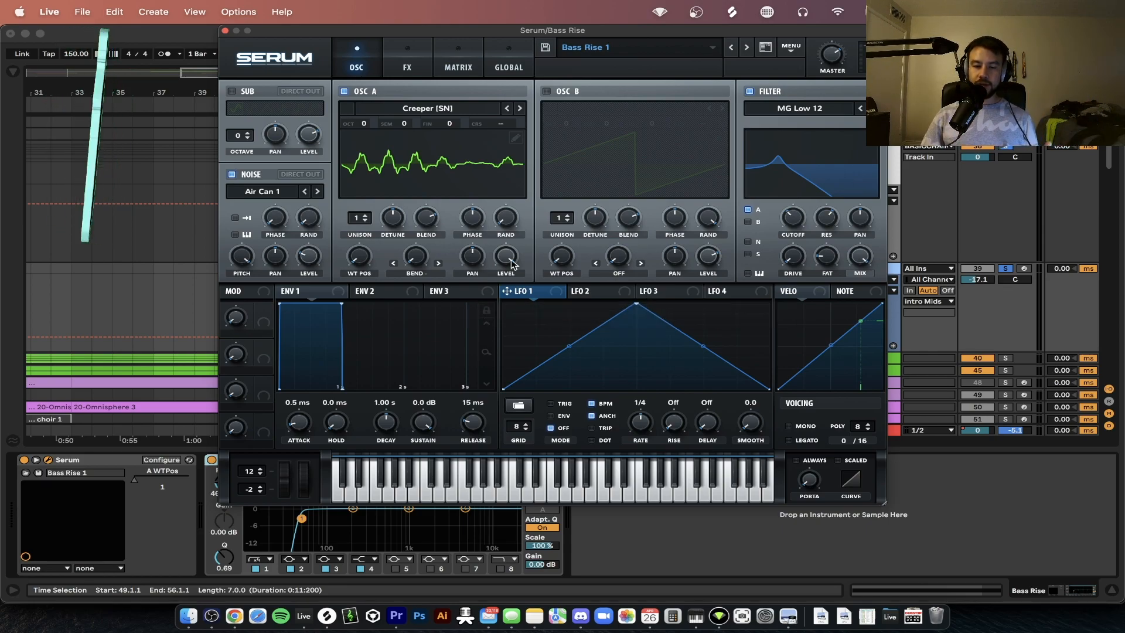
Check the noise oscillator's sample category and pitch, and oscillator A's level
{"action": "left_click", "coordinate": [261, 192]}
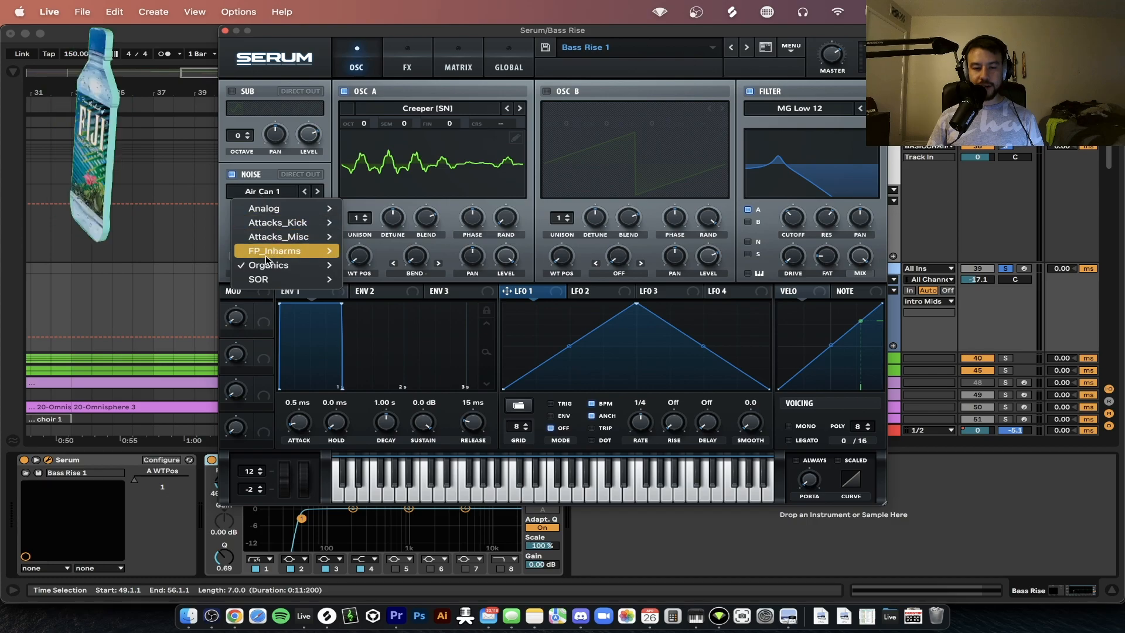
{"action": "mouse_move", "coordinate": [280, 265]}
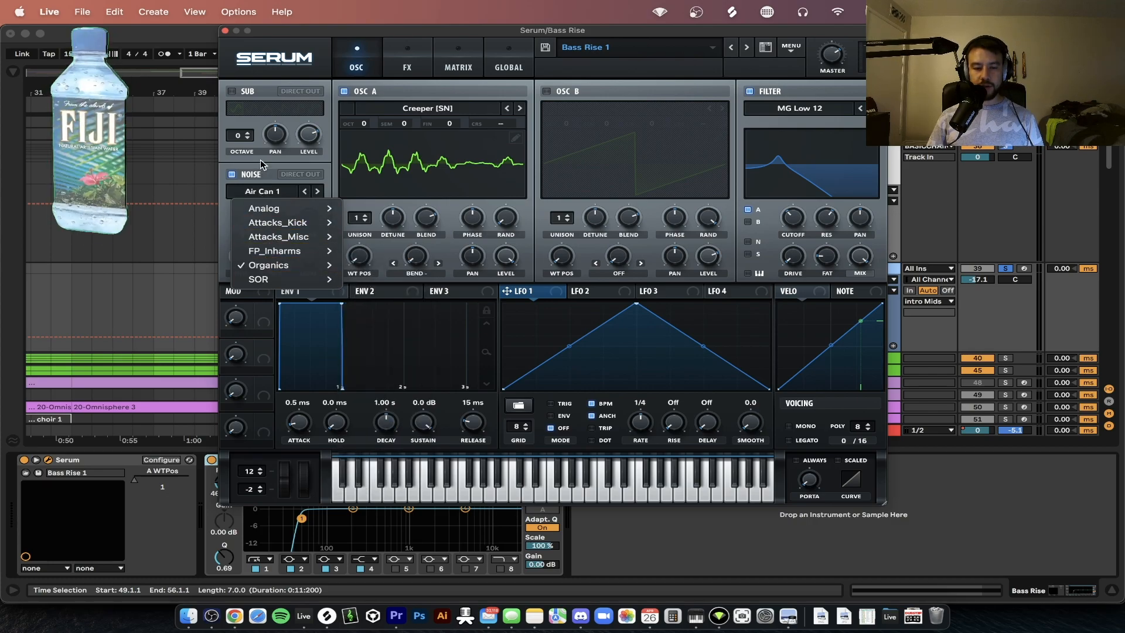
{"action": "left_click", "coordinate": [260, 161]}
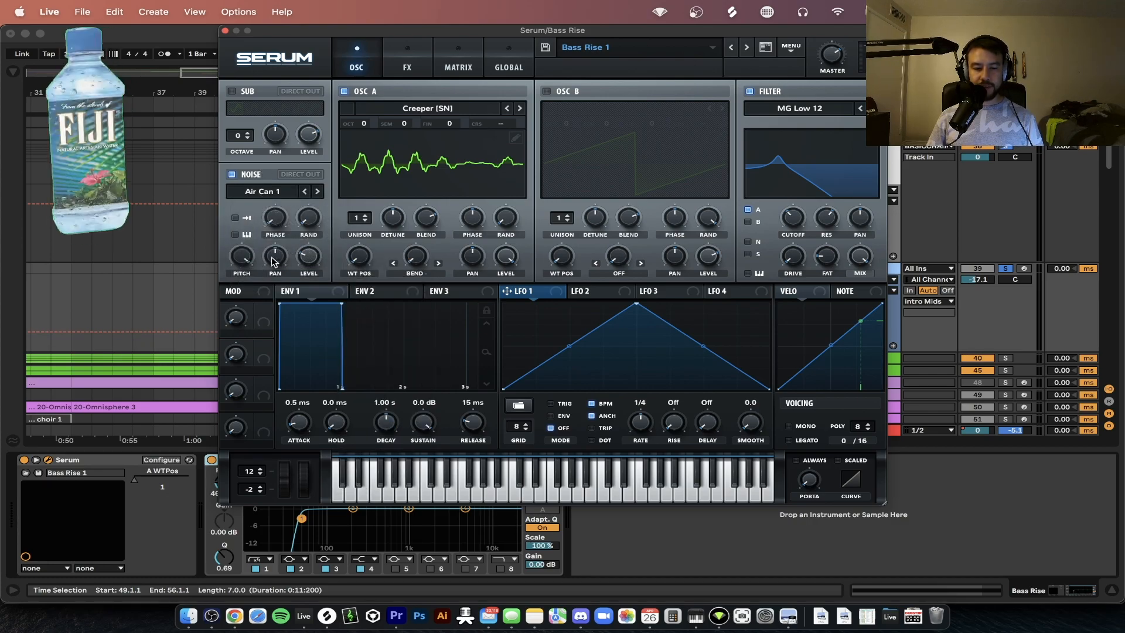
{"action": "mouse_move", "coordinate": [250, 258]}
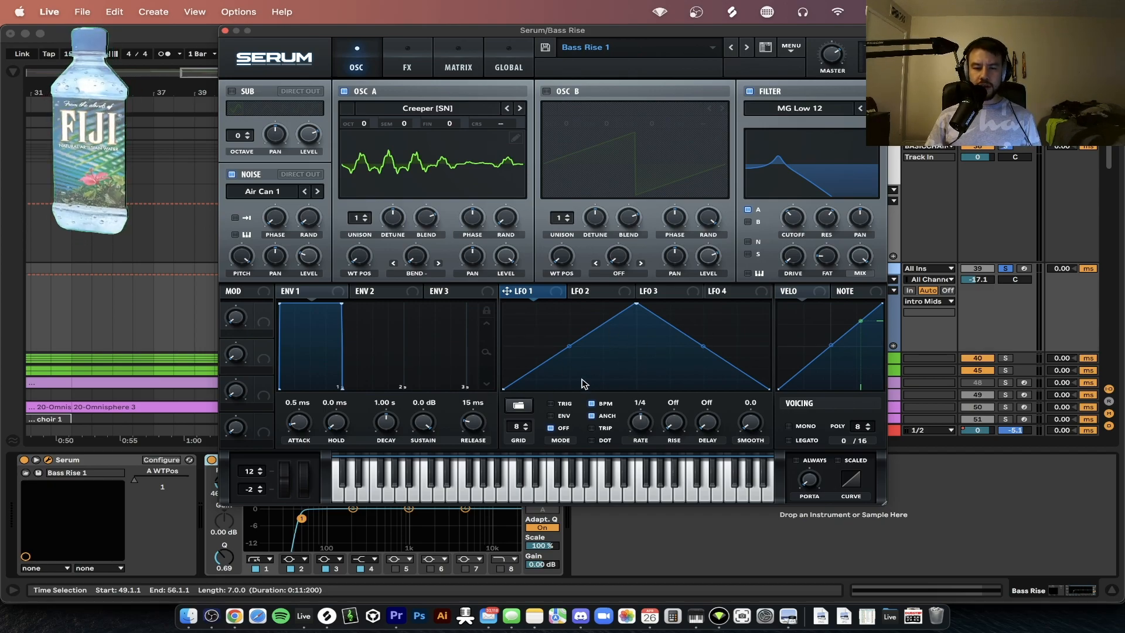
{"action": "mouse_move", "coordinate": [509, 258]}
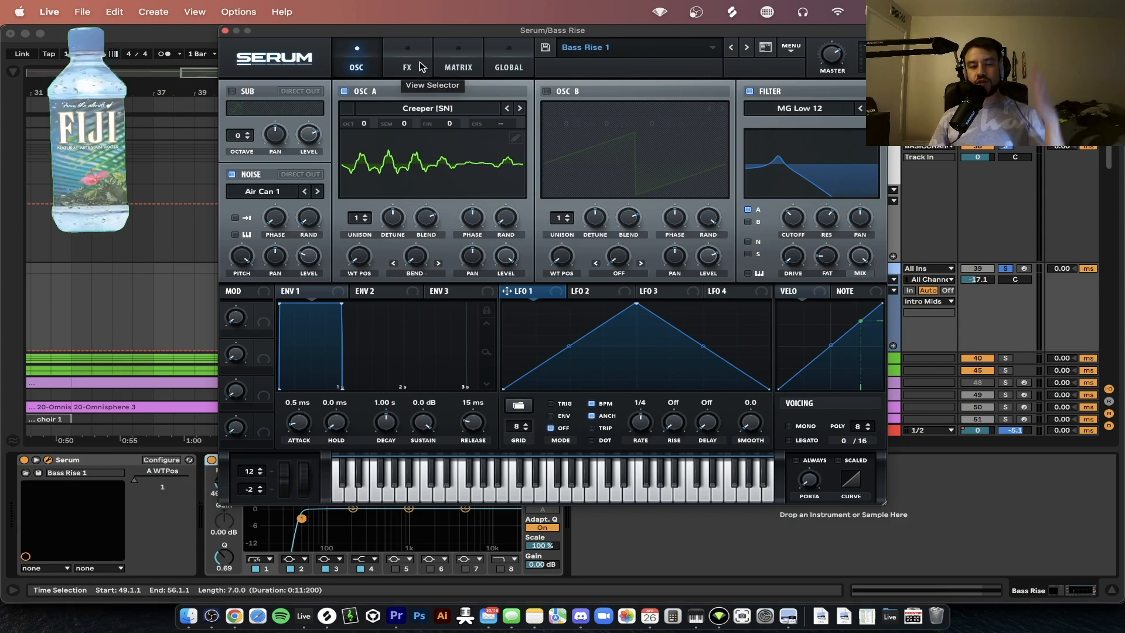
Turn off Serum's Hyper/Dimension, Distortion and Compressor effects, and play the dry bass rise
{"action": "left_click", "coordinate": [421, 66]}
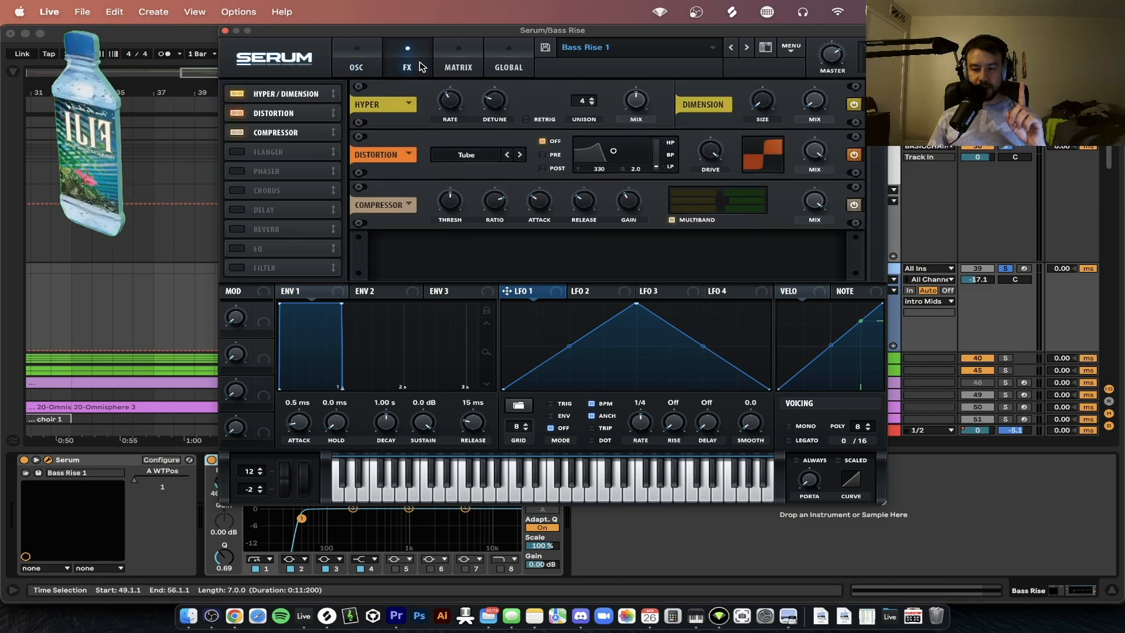
{"action": "left_click", "coordinate": [237, 94]}
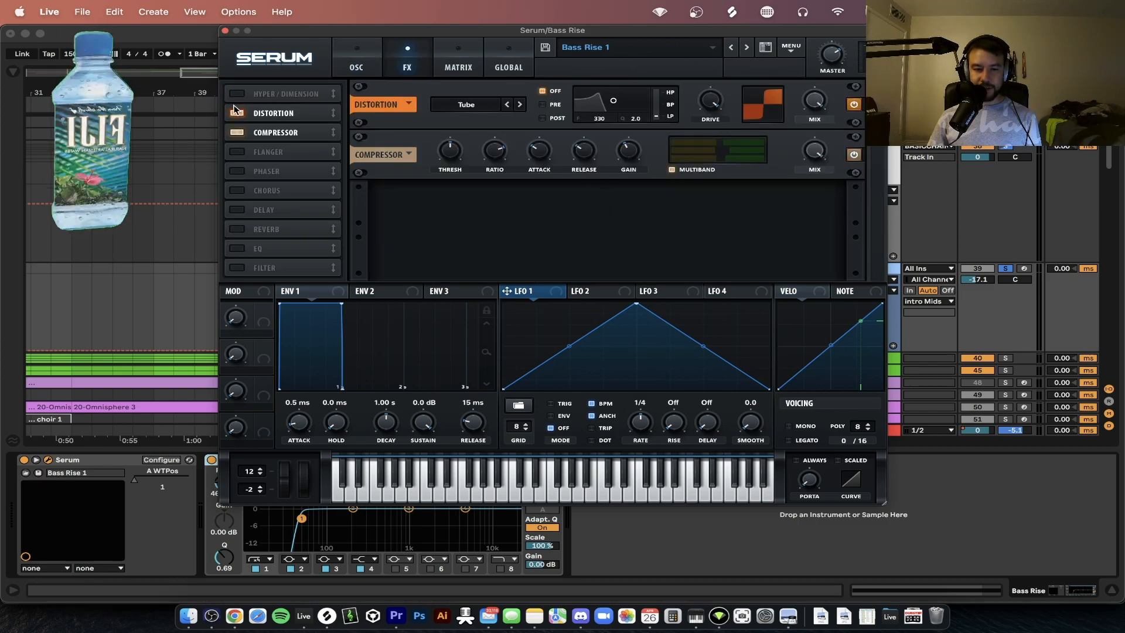
{"action": "left_click", "coordinate": [237, 113]}
{"action": "left_click", "coordinate": [236, 133]}
{"action": "left_click_drag", "start_coordinate": [287, 35], "coordinate": [294, 421]}
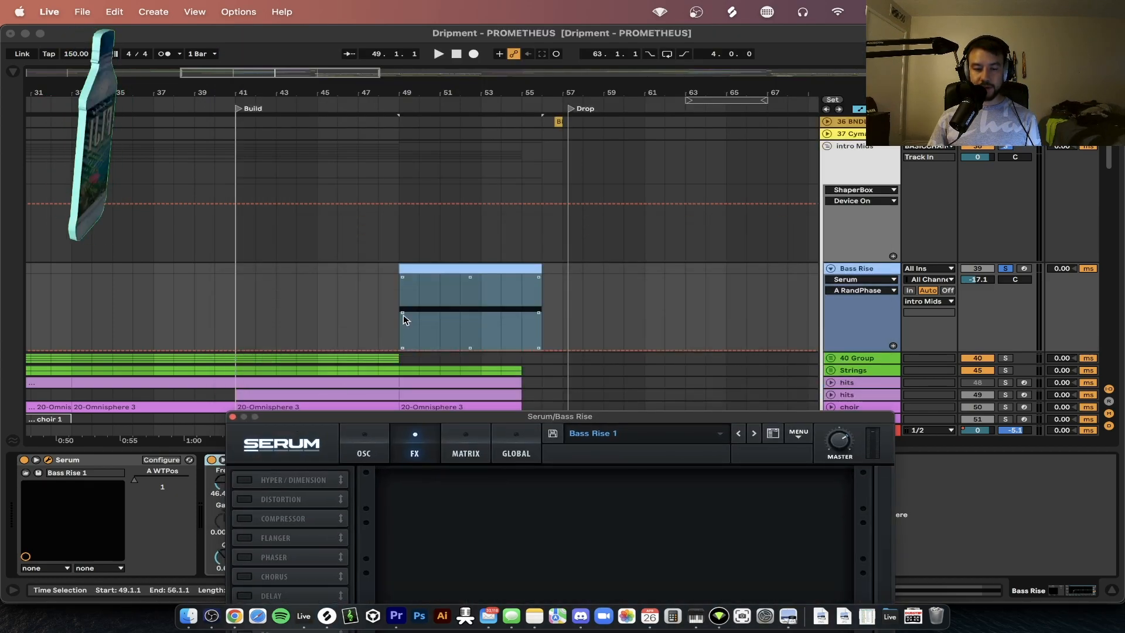
{"action": "key", "text": "space"}
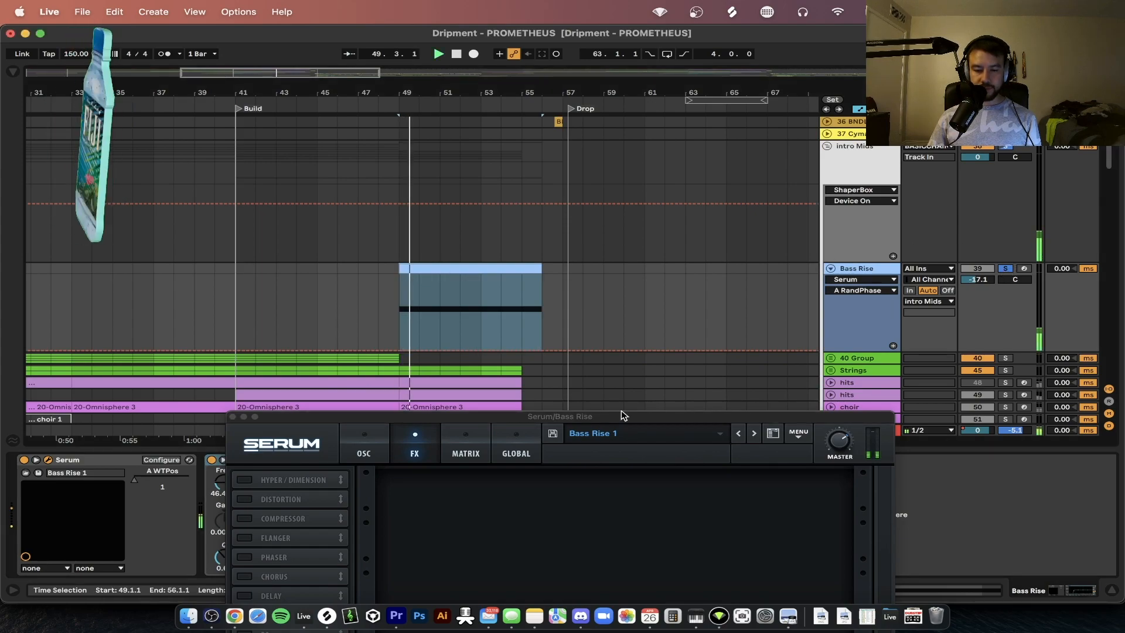
Turn on Serum's Hyper/Dimension effect and play the bass rise with only that effect active
{"action": "left_click_drag", "start_coordinate": [557, 414], "coordinate": [679, 14]}
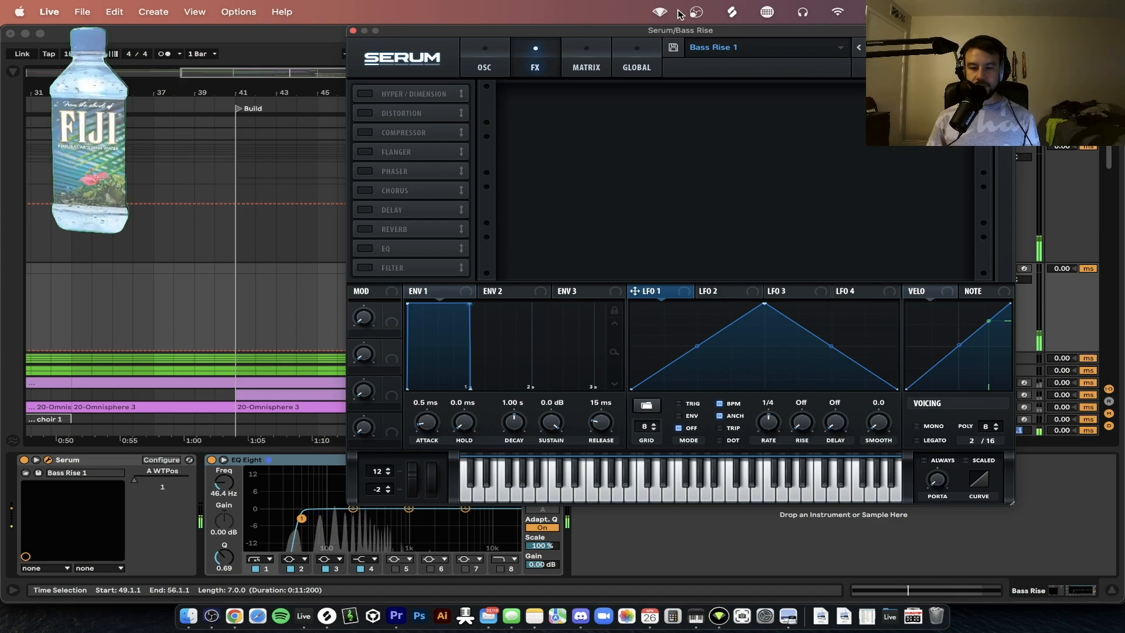
{"action": "left_click", "coordinate": [369, 95]}
{"action": "left_click", "coordinate": [368, 113]}
{"action": "left_click", "coordinate": [369, 114]}
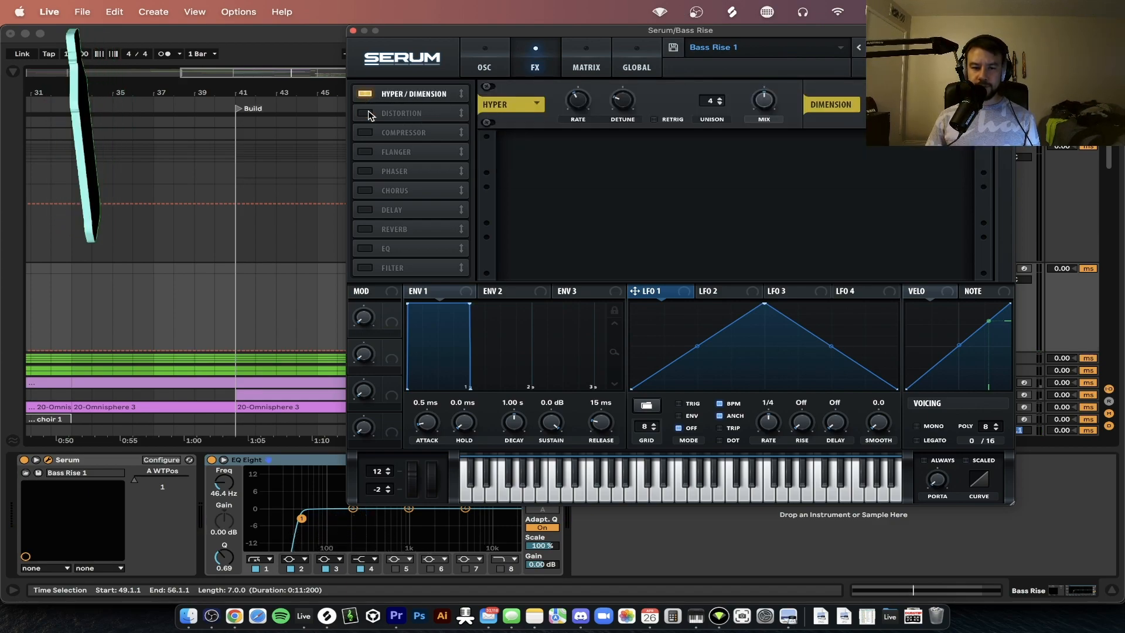
{"action": "left_click", "coordinate": [764, 106]}
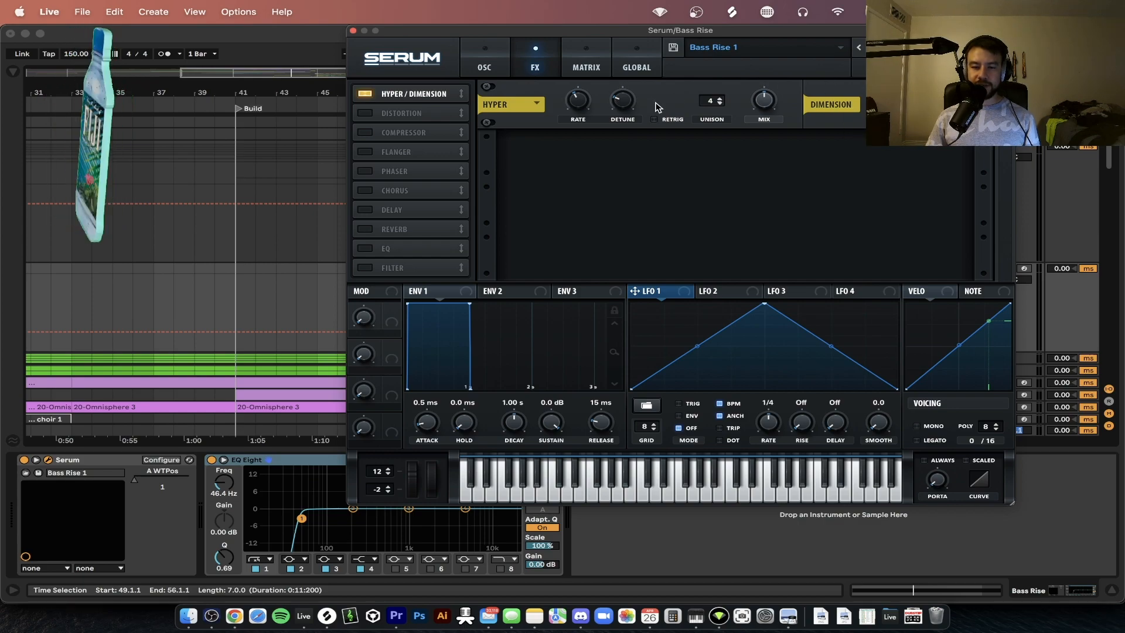
{"action": "key", "text": "space"}
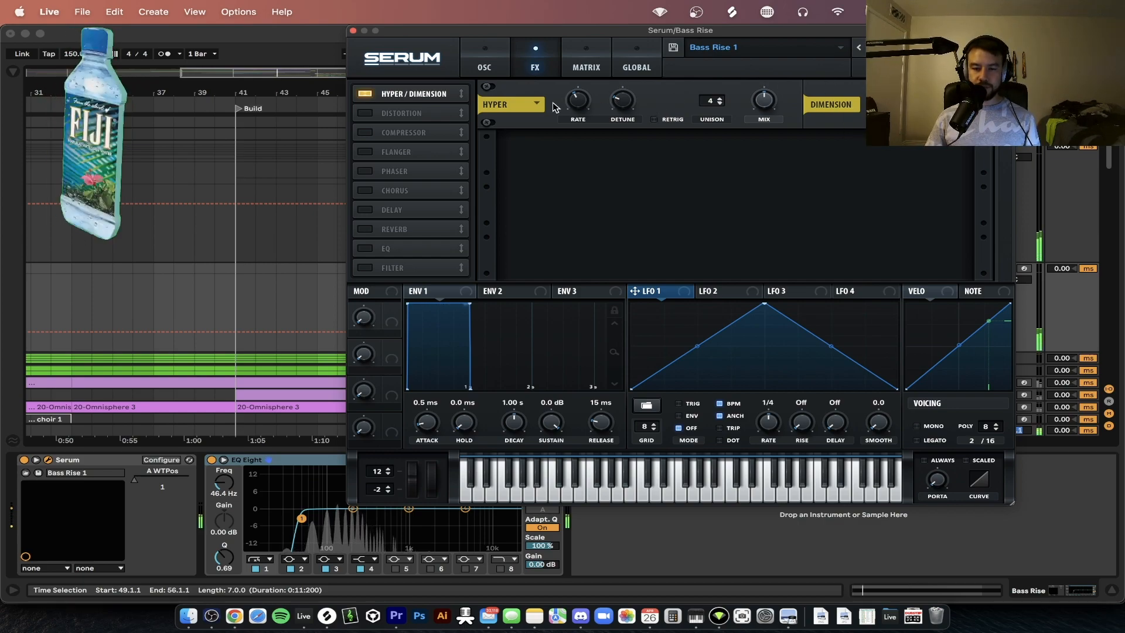
Turn on the Tube distortion effect in Serum and play the bass rise with it
{"action": "left_click", "coordinate": [365, 113]}
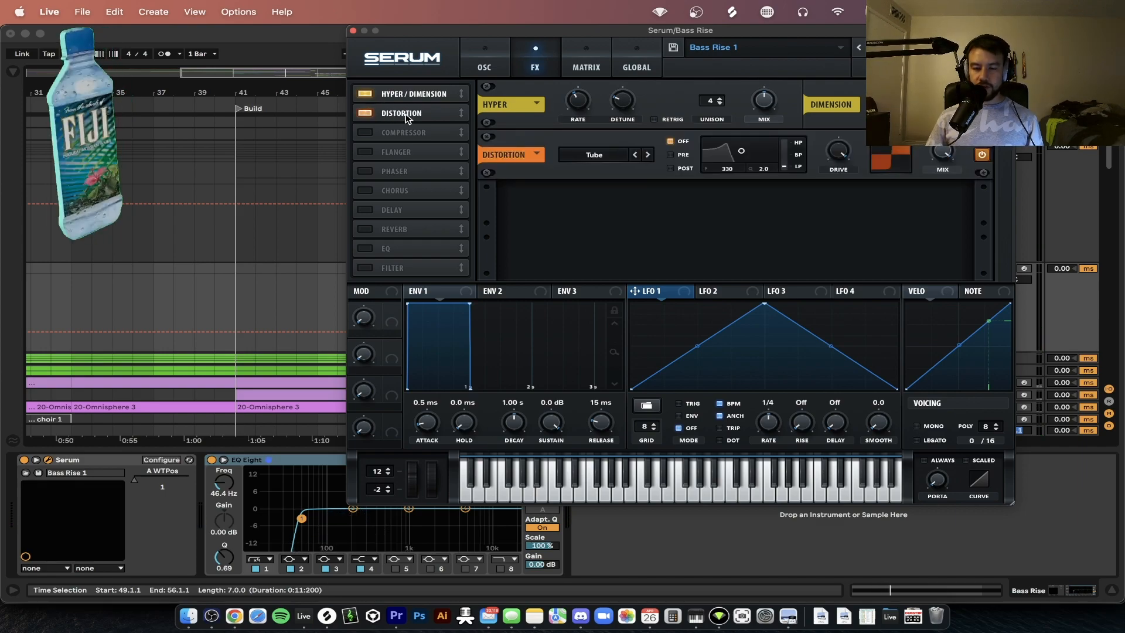
{"action": "mouse_move", "coordinate": [844, 158]}
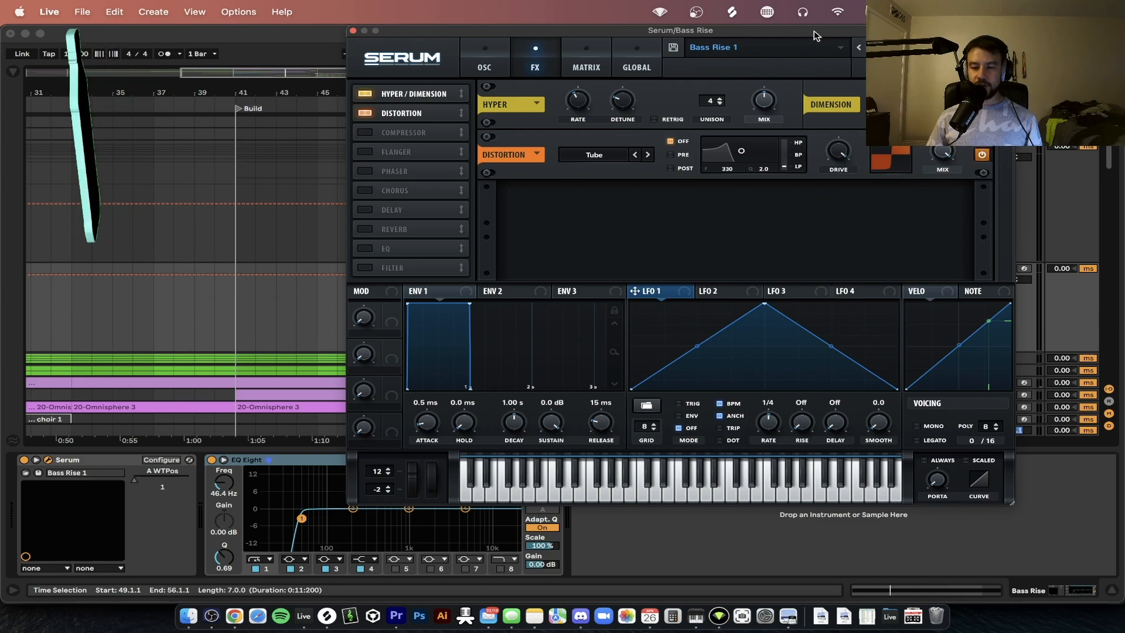
{"action": "key", "text": "space"}
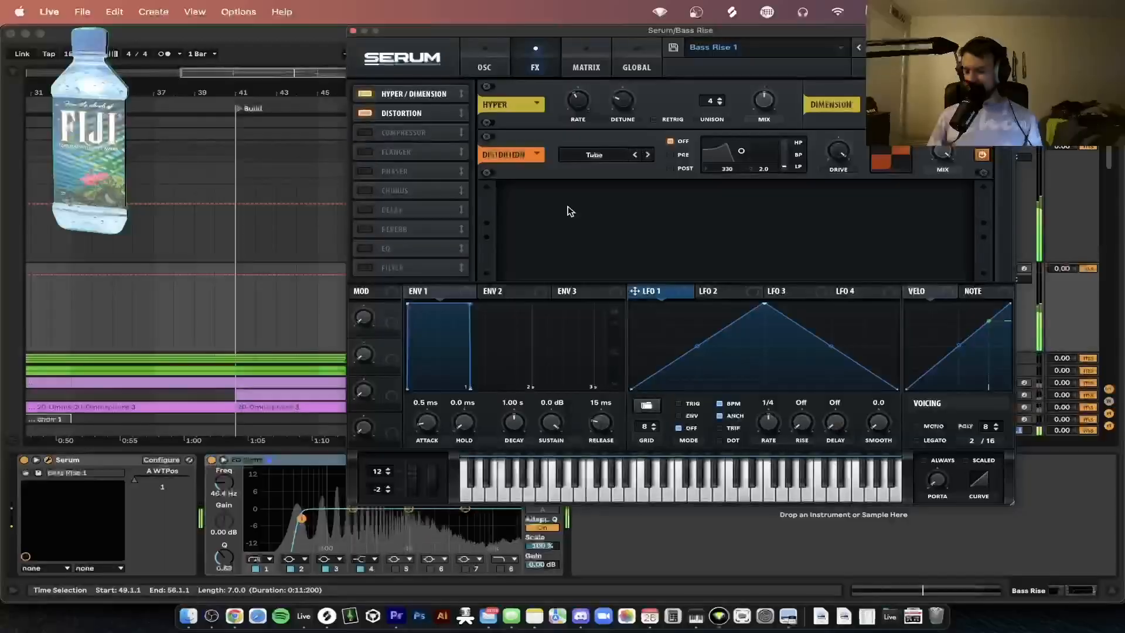
Turn on Serum's multiband Compressor, play the bass rise with it, and close the synth window
{"action": "left_click", "coordinate": [364, 133]}
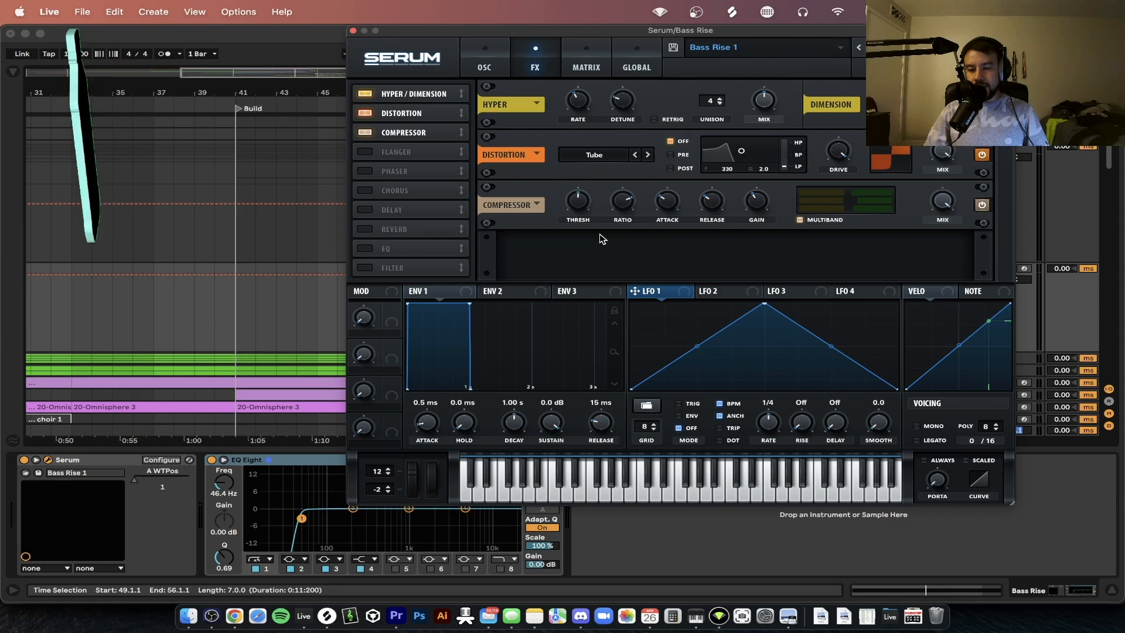
{"action": "mouse_move", "coordinate": [759, 198]}
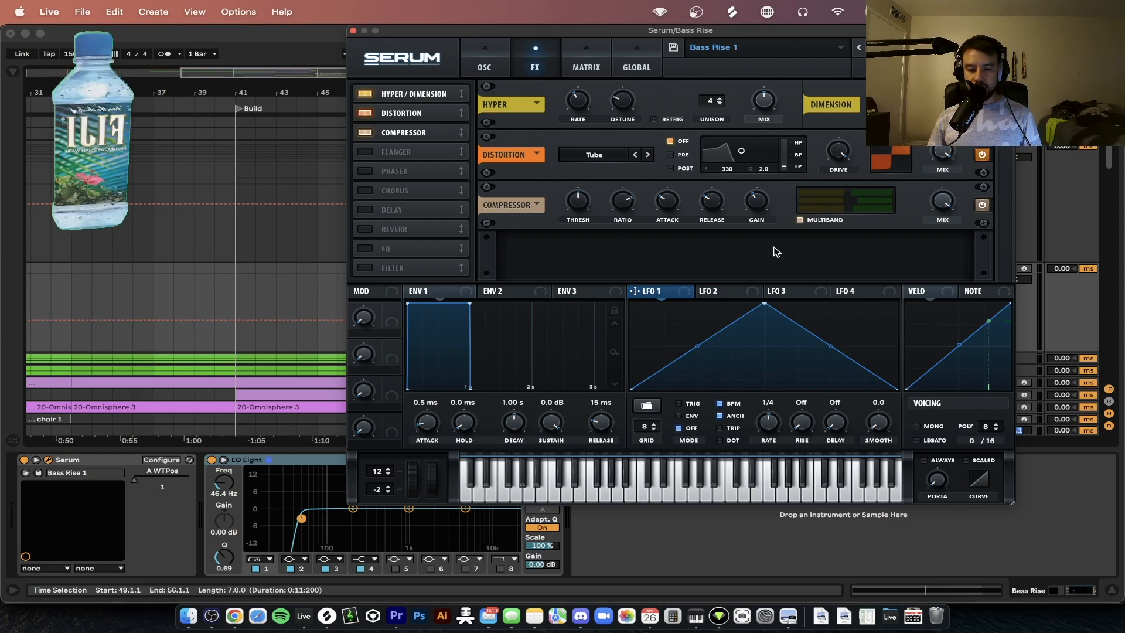
{"action": "key", "text": "space"}
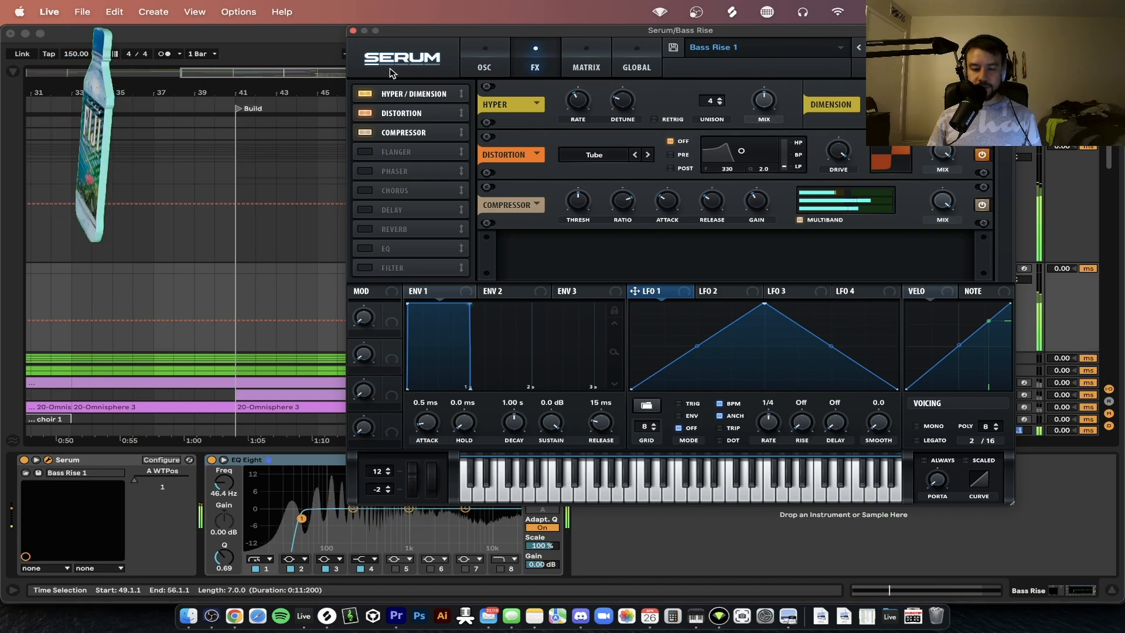
{"action": "left_click", "coordinate": [352, 30]}
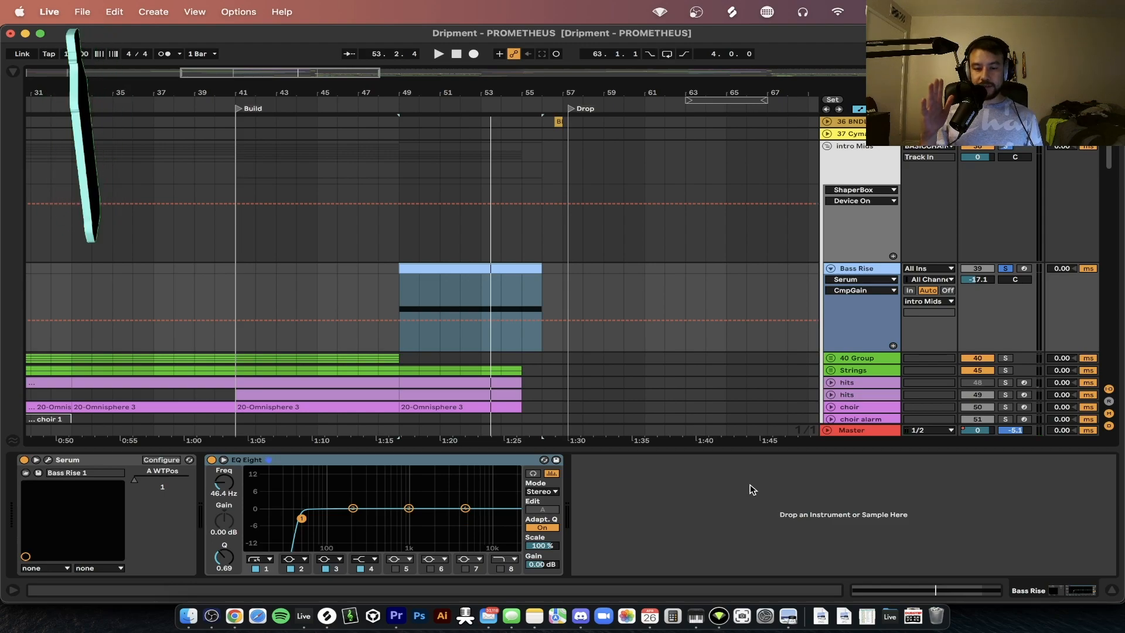
{"action": "scroll", "coordinate": [491, 254], "scroll_direction": "up", "scroll_amount": 5}
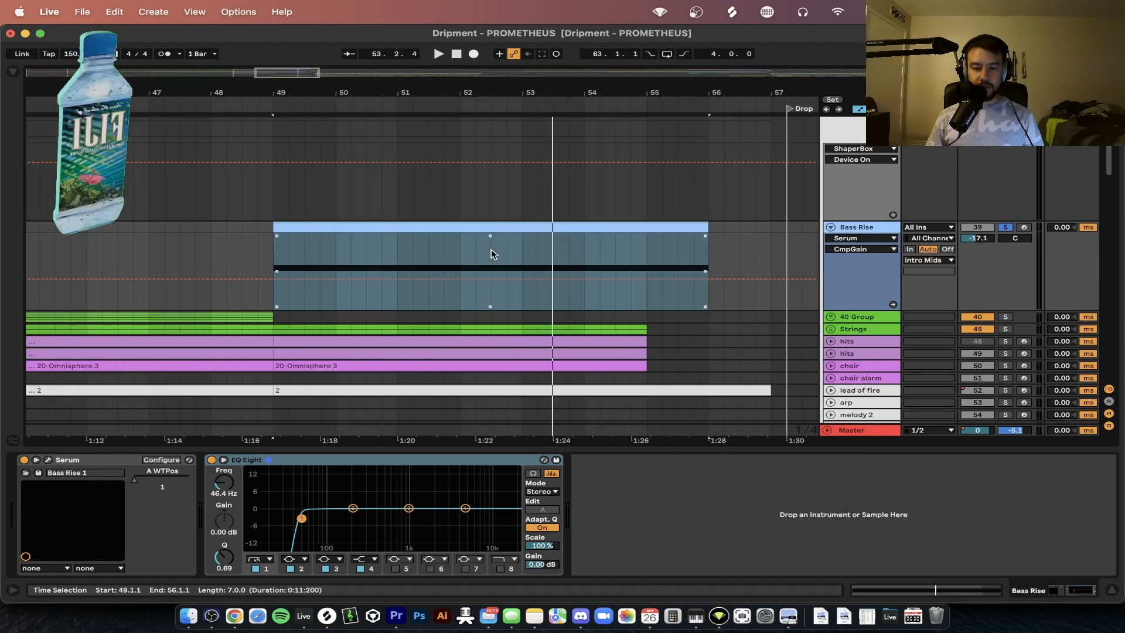
{"action": "scroll", "coordinate": [491, 253], "scroll_direction": "down", "scroll_amount": 3}
{"action": "scroll", "coordinate": [491, 254], "scroll_direction": "down", "scroll_amount": 2}
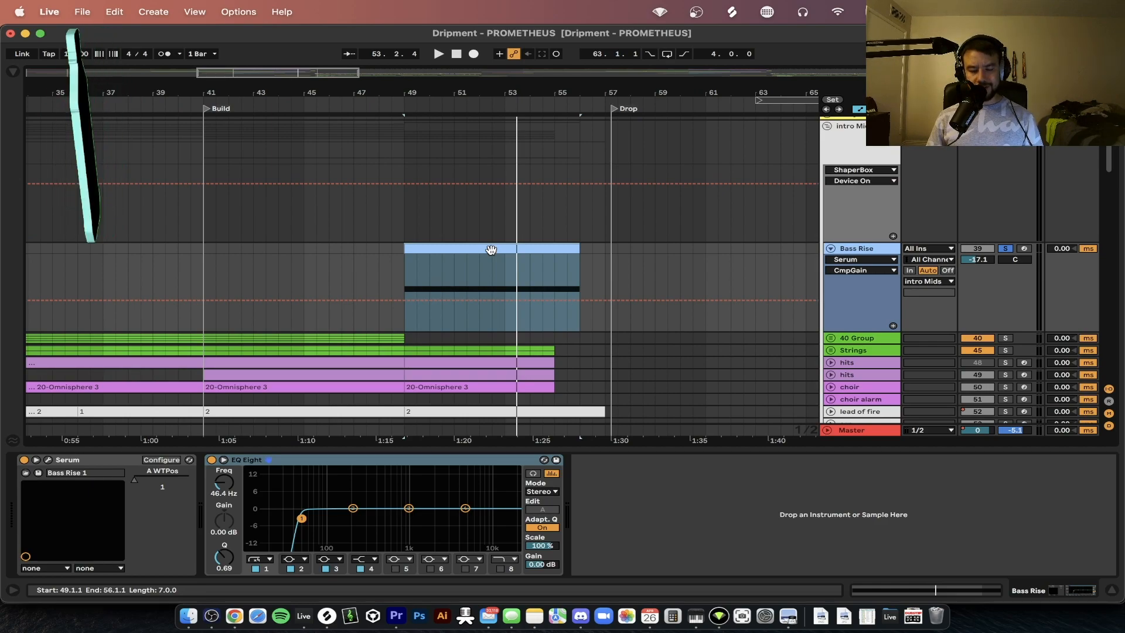
Open the Bass Rise clip in the clip editor and expand its Envelopes settings
{"action": "scroll", "coordinate": [491, 250], "scroll_direction": "down", "scroll_amount": 2}
{"action": "double_click", "coordinate": [458, 246]}
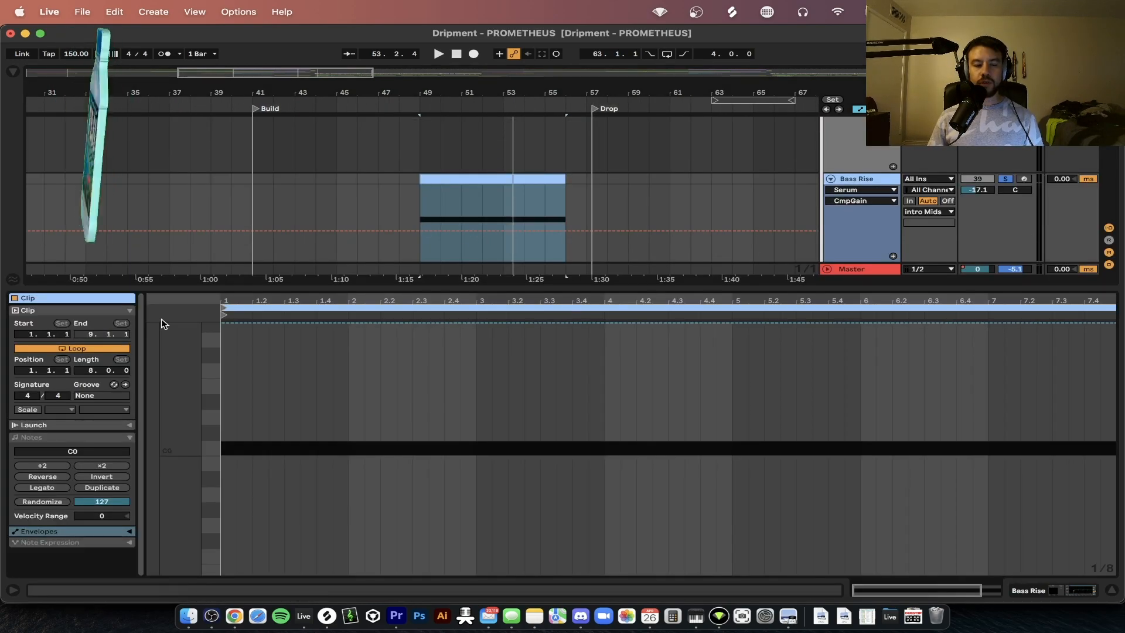
{"action": "left_click_drag", "start_coordinate": [412, 292], "coordinate": [420, 356]}
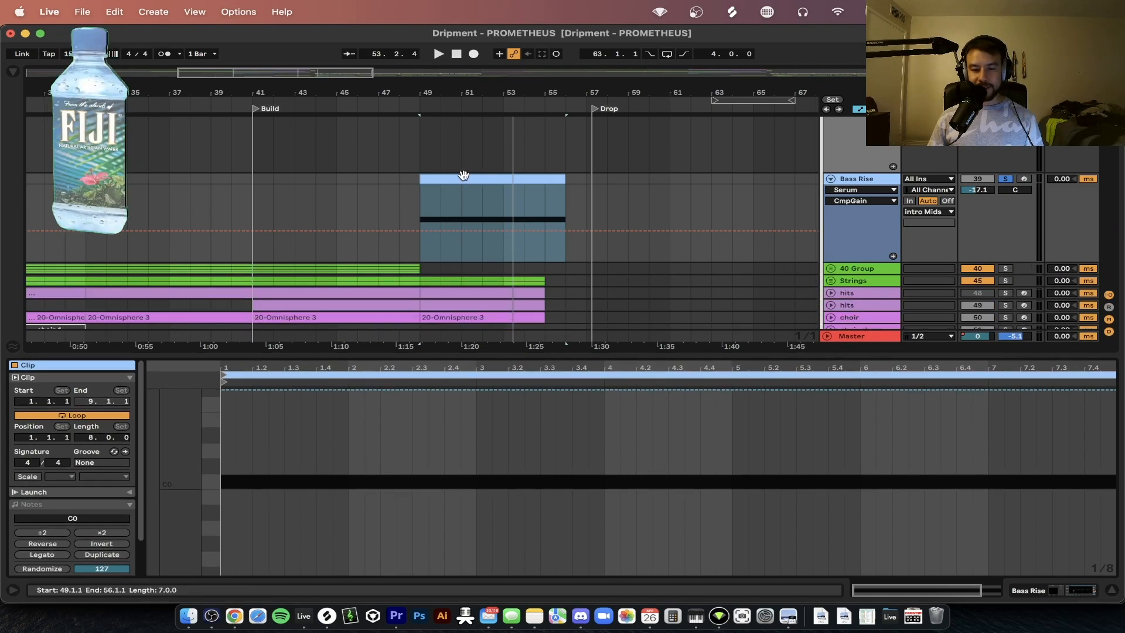
{"action": "left_click_drag", "start_coordinate": [459, 355], "coordinate": [459, 343]}
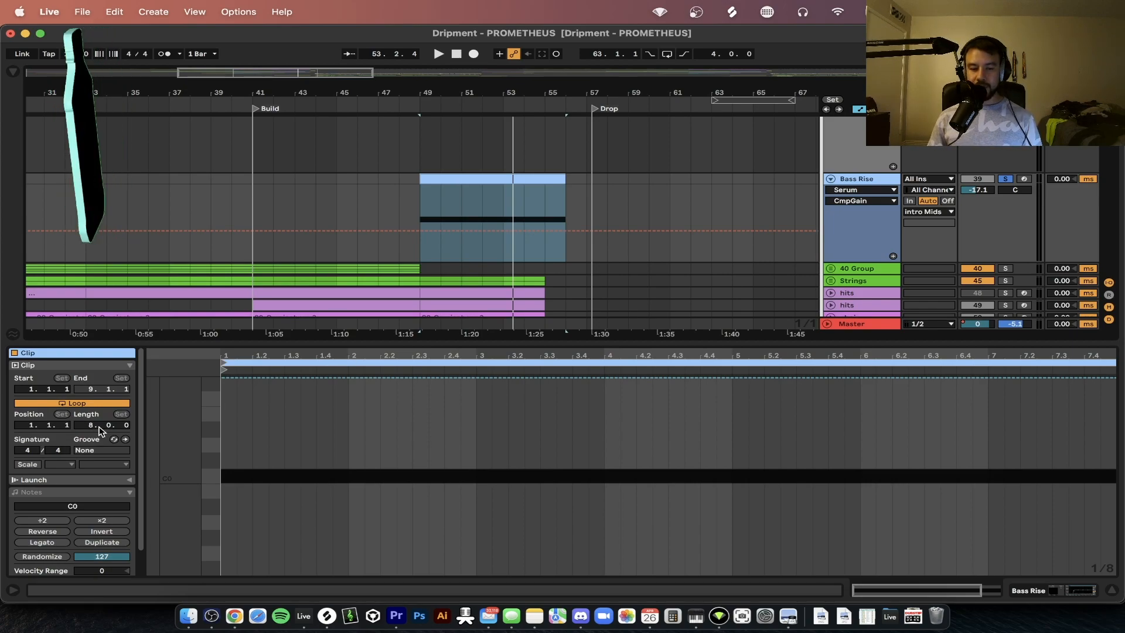
{"action": "scroll", "coordinate": [100, 431], "scroll_direction": "down", "scroll_amount": 2}
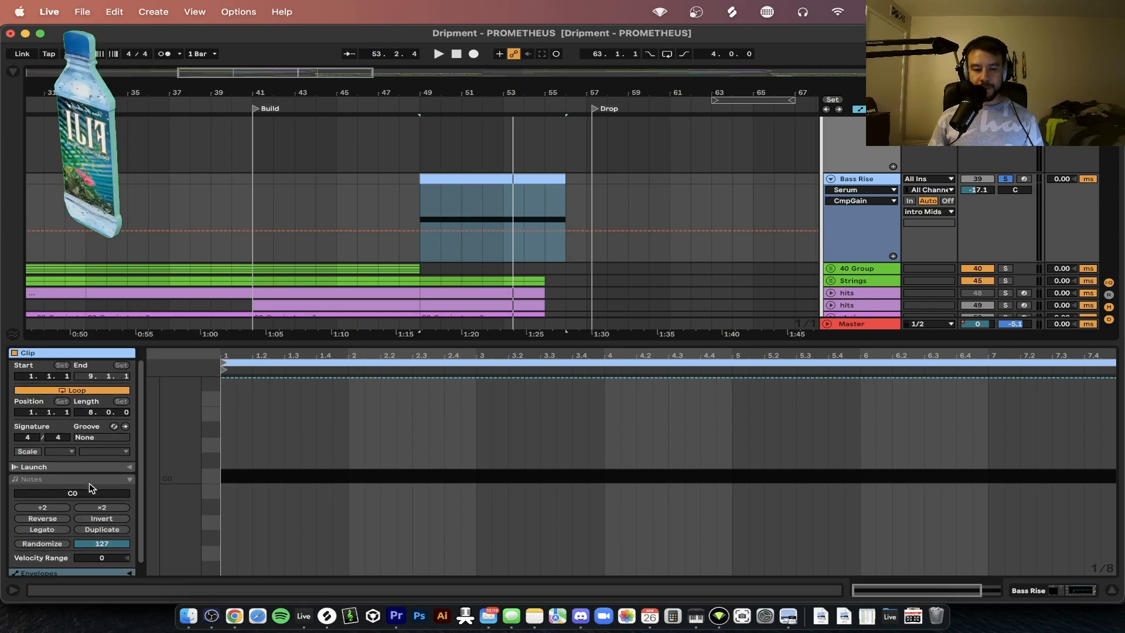
{"action": "scroll", "coordinate": [50, 476], "scroll_direction": "down", "scroll_amount": 2}
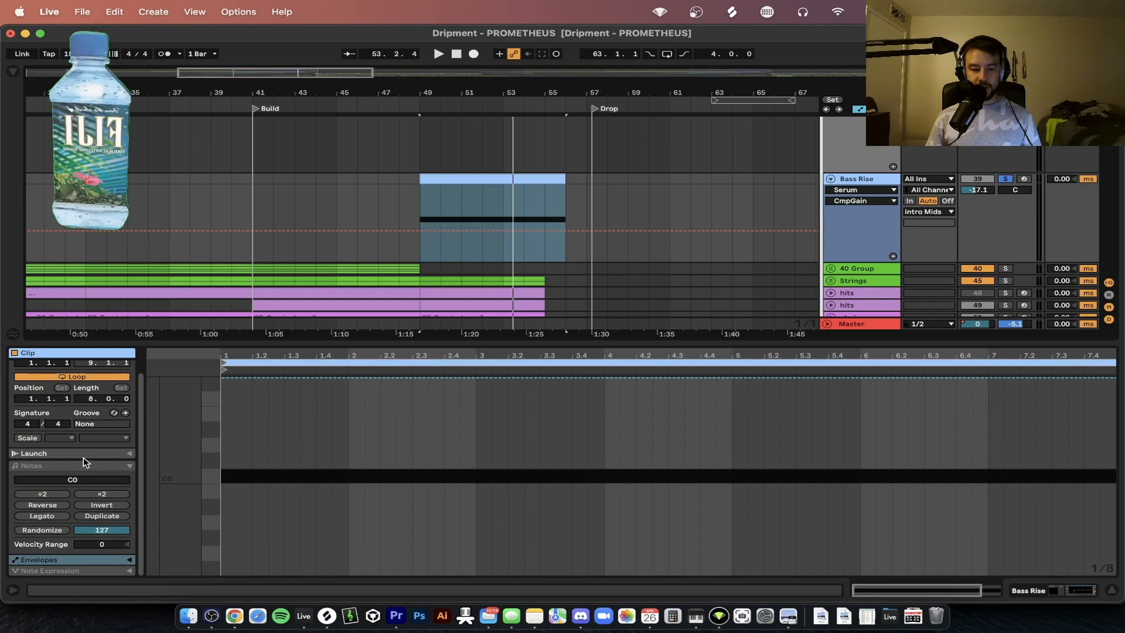
{"action": "left_click", "coordinate": [57, 559]}
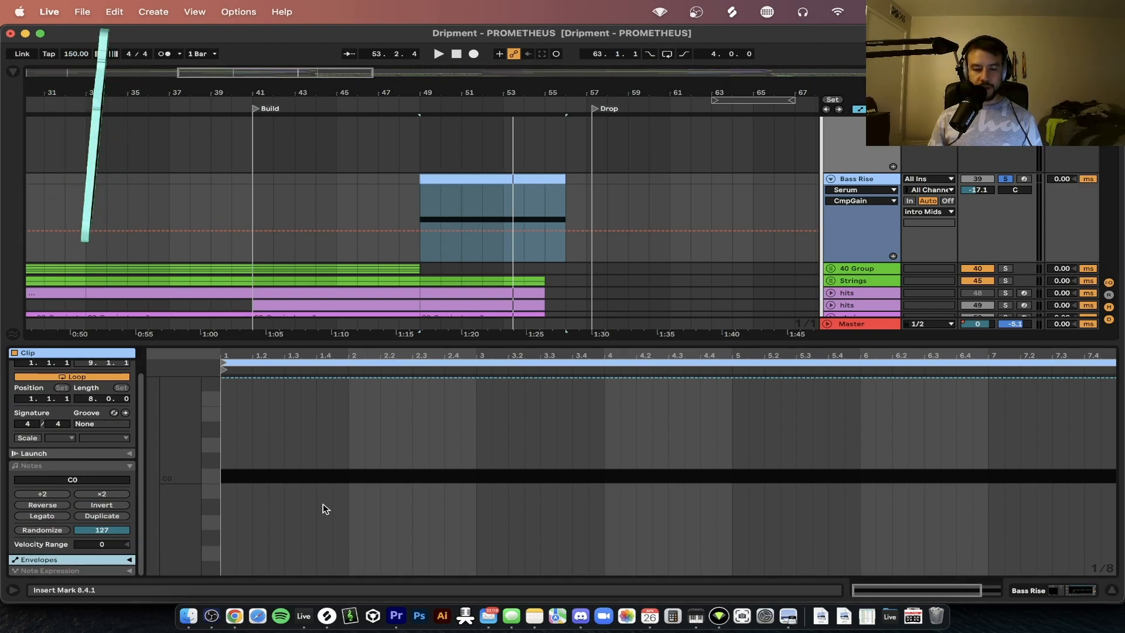
{"action": "left_click", "coordinate": [125, 563]}
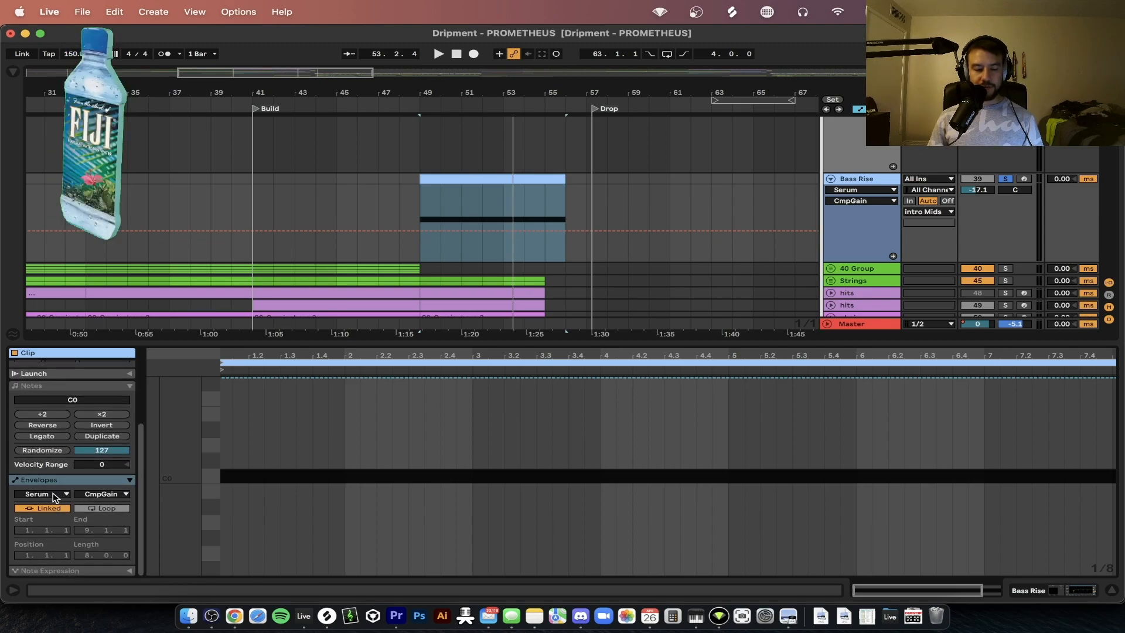
Display the clip's MIDI Ctrl envelope for Pitch Bend
{"action": "left_click", "coordinate": [48, 495]}
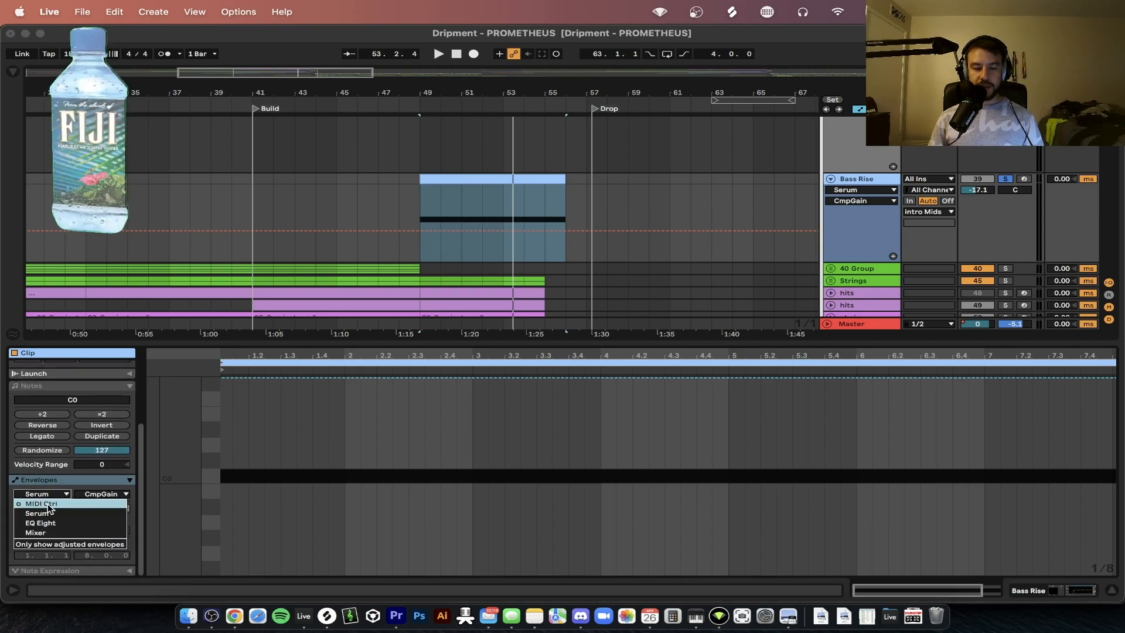
{"action": "left_click", "coordinate": [47, 503]}
{"action": "left_click", "coordinate": [124, 498]}
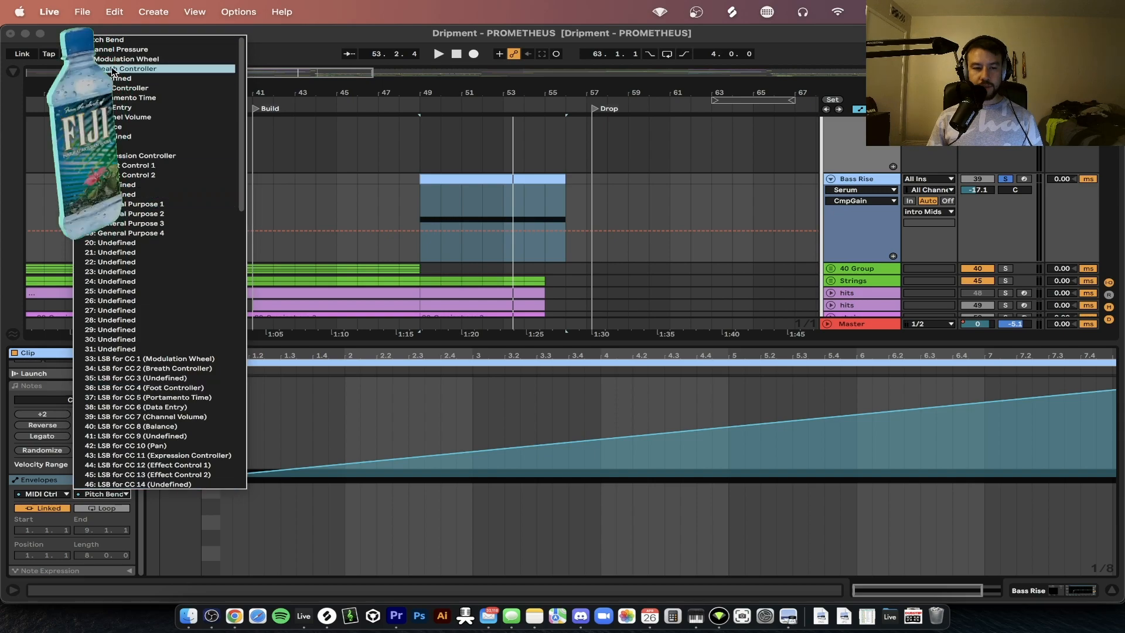
{"action": "left_click", "coordinate": [105, 40]}
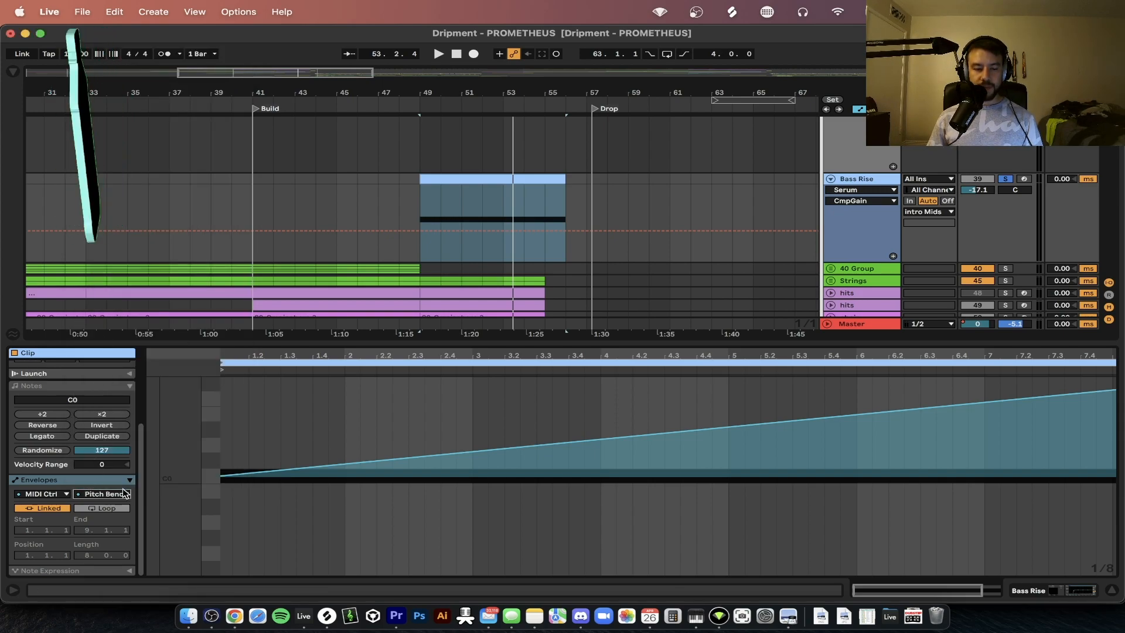
Try flattening the Pitch Bend envelope to 0 and raising its final breakpoint at the clip's end to redraw the rise
{"action": "left_click", "coordinate": [334, 494]}
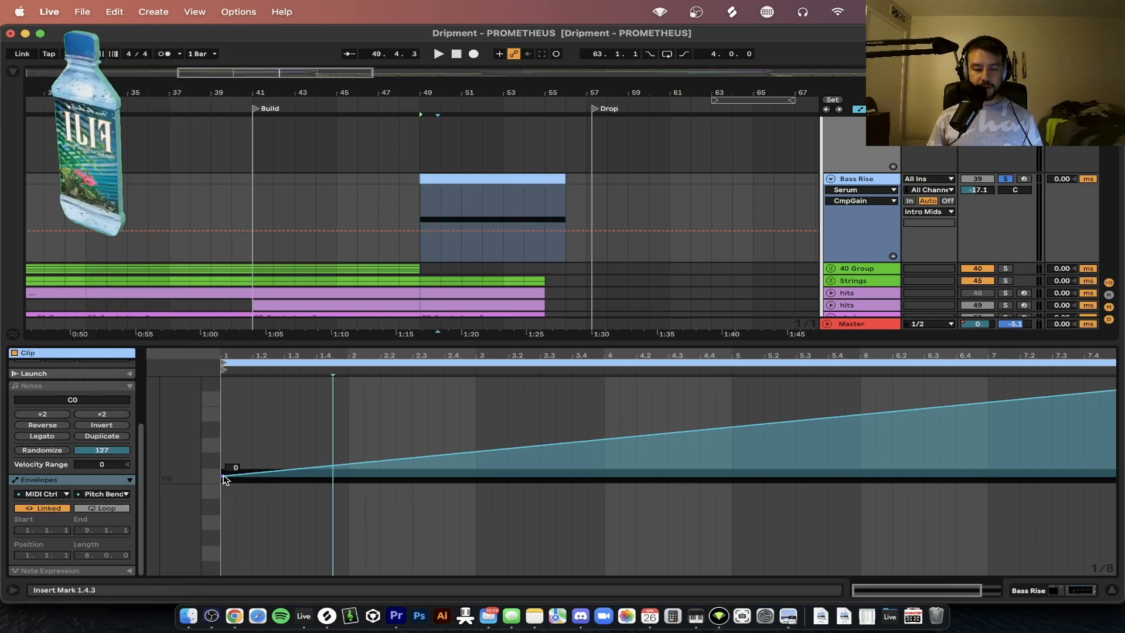
{"action": "left_click_drag", "start_coordinate": [1115, 390], "coordinate": [1114, 480]}
{"action": "scroll", "coordinate": [1020, 481], "scroll_direction": "left", "scroll_amount": 4}
{"action": "scroll", "coordinate": [598, 473], "scroll_direction": "right", "scroll_amount": 4}
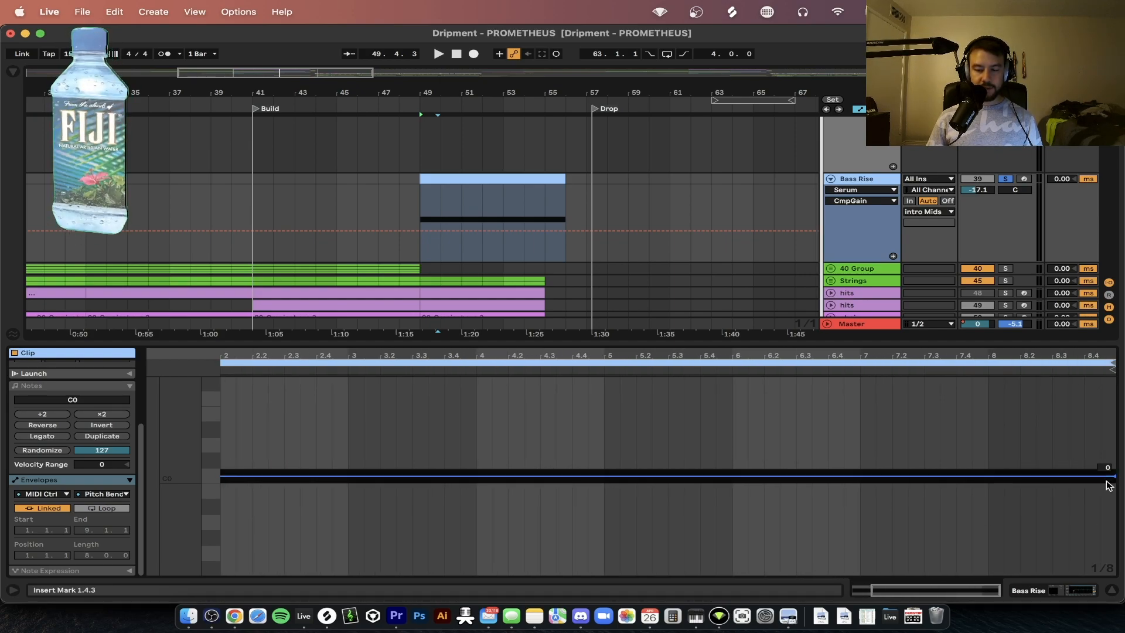
{"action": "left_click_drag", "start_coordinate": [1117, 479], "coordinate": [1113, 380]}
{"action": "scroll", "coordinate": [595, 391], "scroll_direction": "left", "scroll_amount": 3}
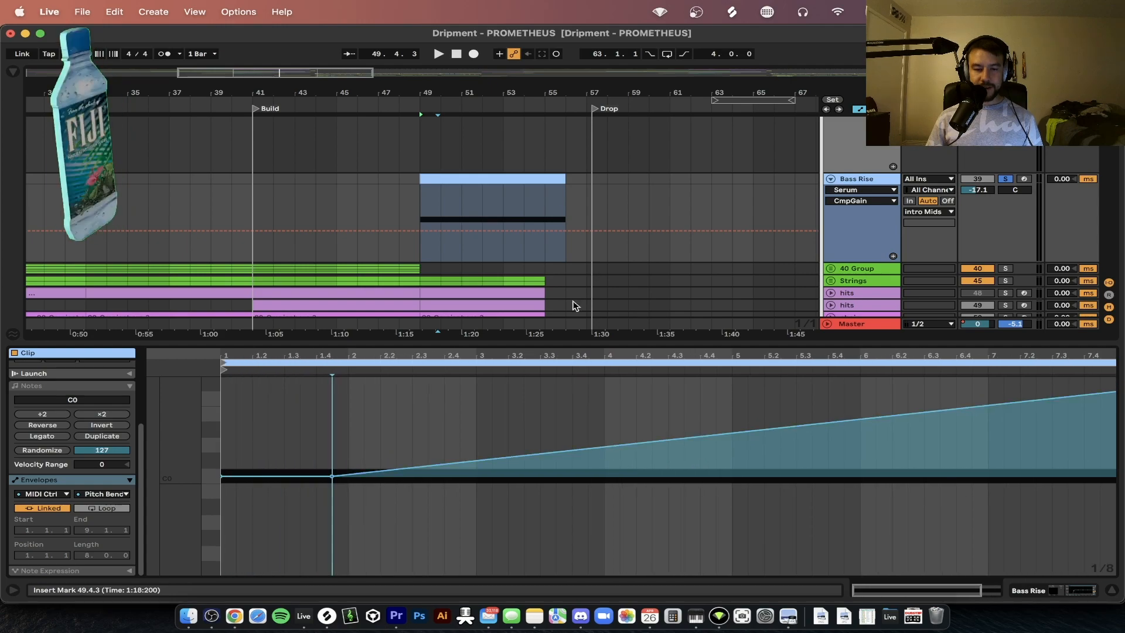
Move the Pitch Bend breakpoint at 1.4.3 back to the clip's start and play the redrawn rise
{"action": "scroll", "coordinate": [376, 454], "scroll_direction": "right", "scroll_amount": 1}
{"action": "scroll", "coordinate": [376, 453], "scroll_direction": "left", "scroll_amount": 1}
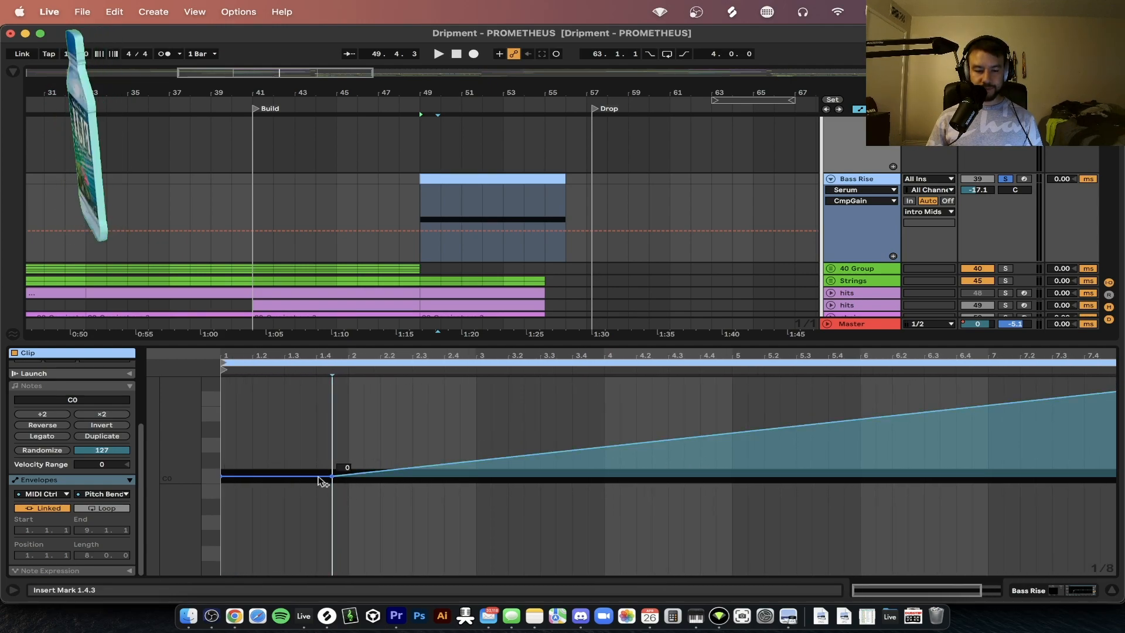
{"action": "left_click_drag", "start_coordinate": [332, 476], "coordinate": [226, 475]}
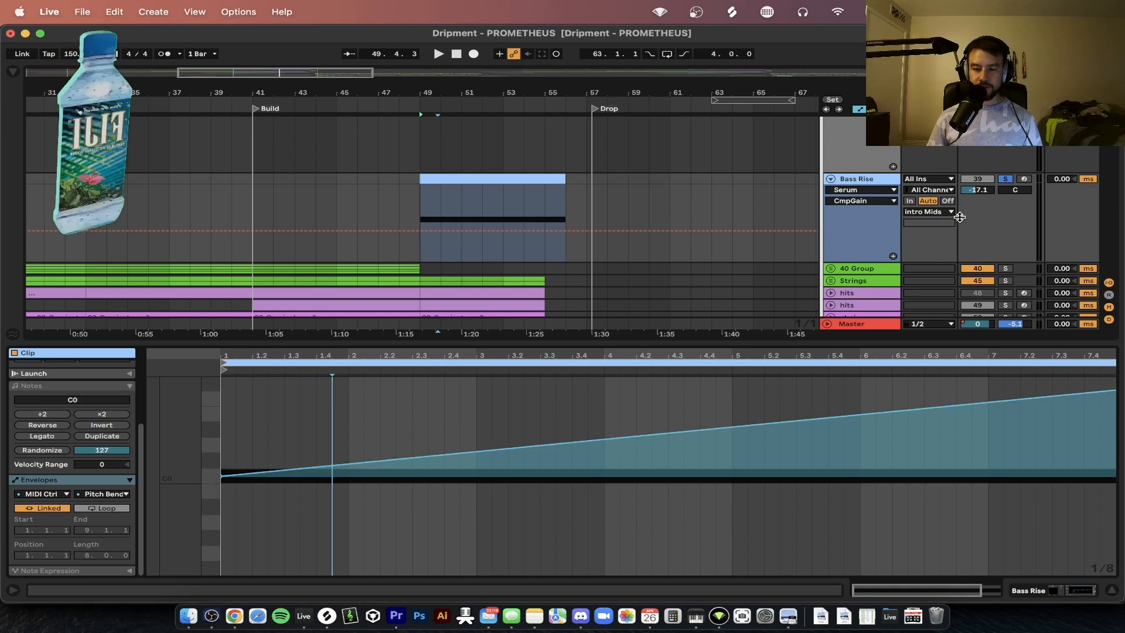
{"action": "key", "text": "space"}
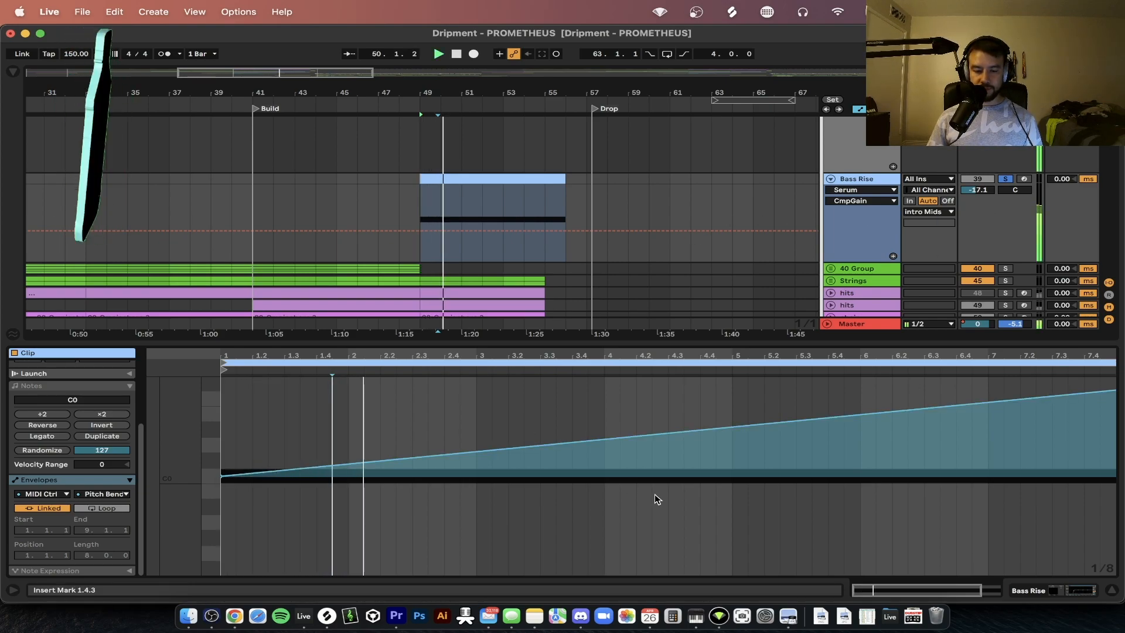
{"action": "key", "text": "space"}
Undo the trial edits to the Pitch Bend envelope, restoring the original ramp
{"action": "key", "text": "super+z"}
{"action": "key", "text": "super+z"}
{"action": "key", "text": "super+z"}
{"action": "key", "text": "space"}
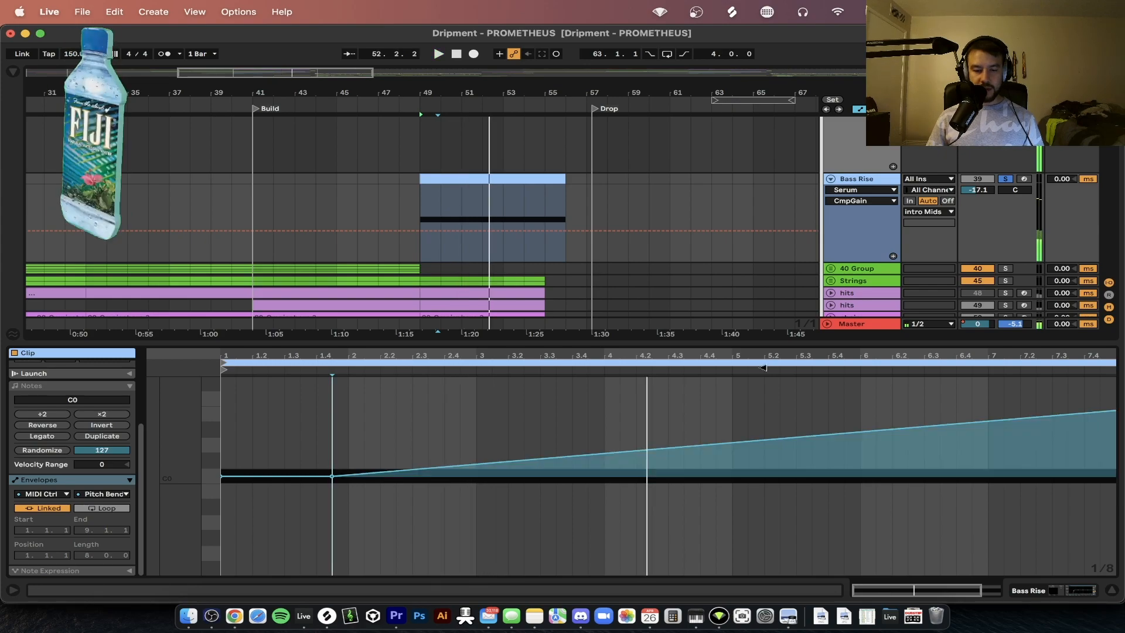
{"action": "key", "text": "super+z"}
{"action": "key", "text": "super+z"}
Play the build with the Bass Rise track unsoloed and return to the full arrangement with the clip editor closed
{"action": "key", "text": "space"}
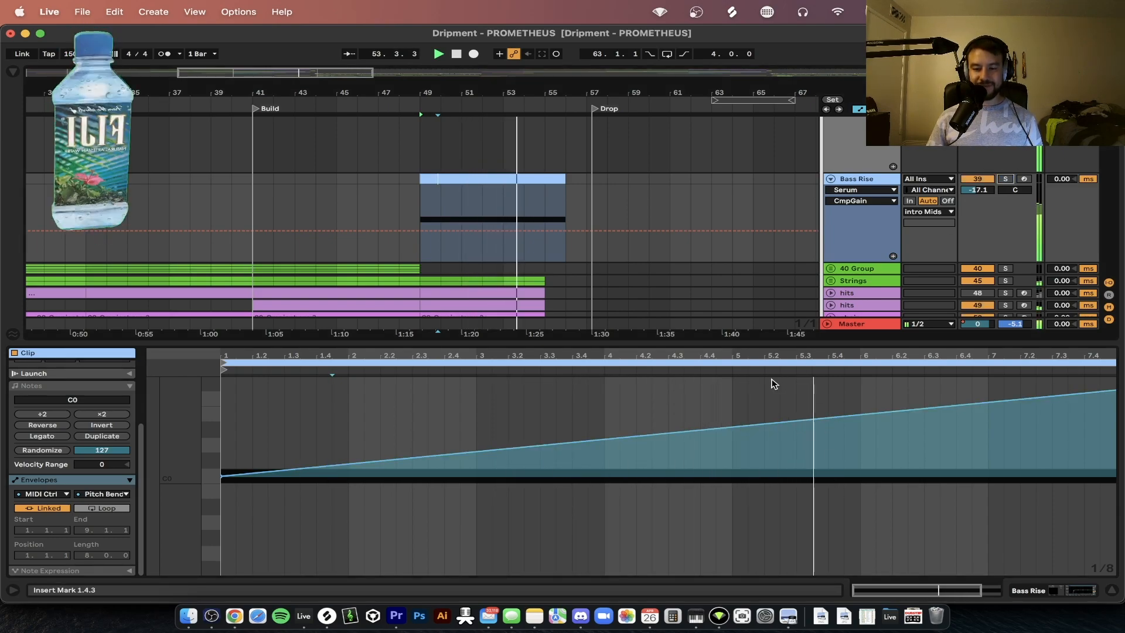
{"action": "left_click", "coordinate": [738, 341]}
{"action": "scroll", "coordinate": [625, 347], "scroll_direction": "down", "scroll_amount": 3}
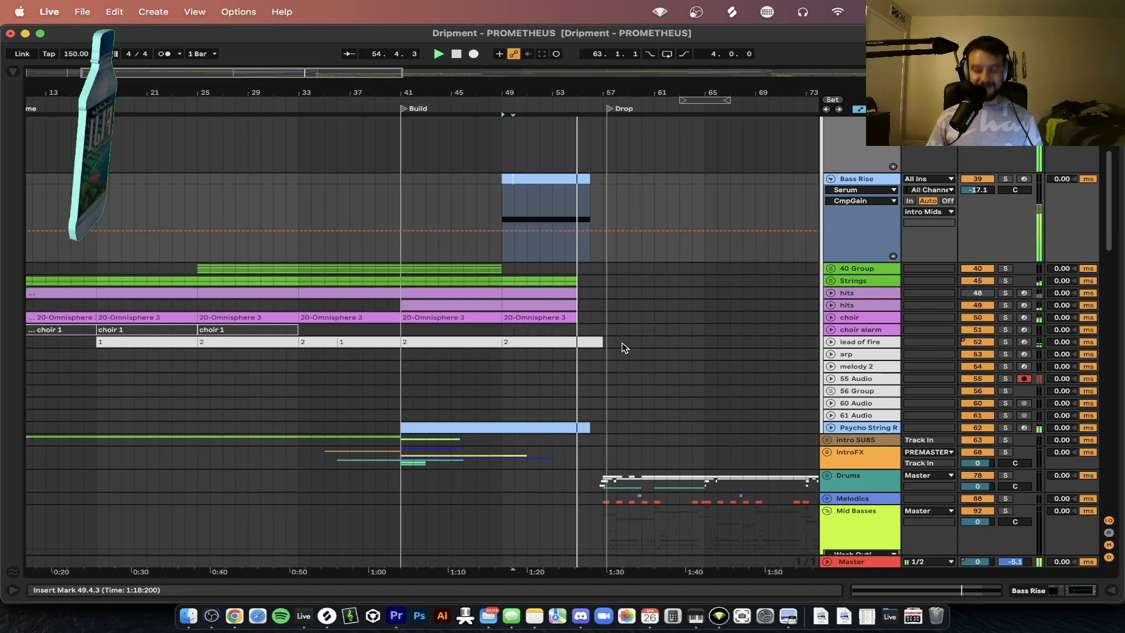